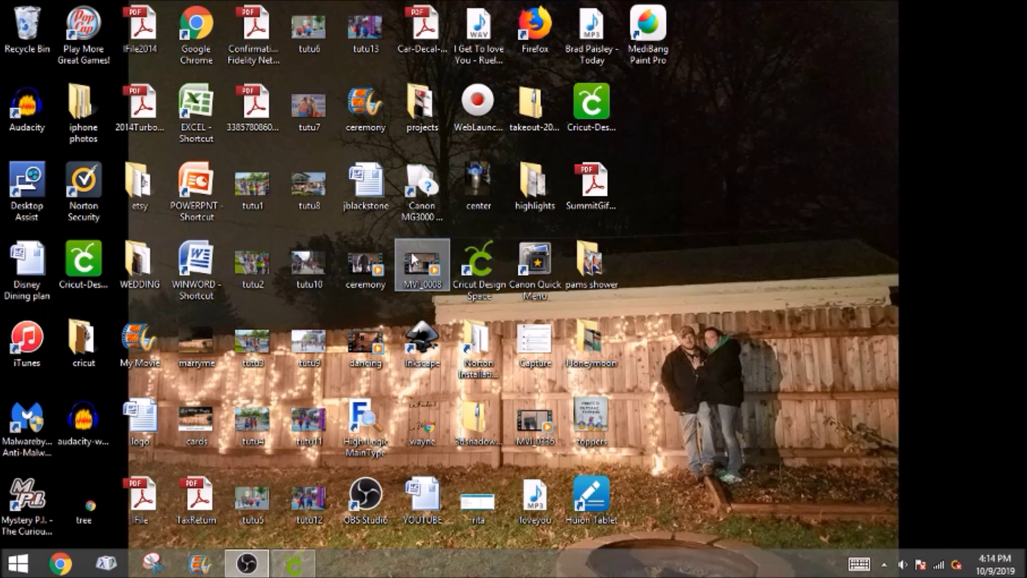
Switch to Cricut Design Space, complete the machine mode setup with Cricut Explore Family, and change the machine to Cricut Maker.
{"action": "left_click", "coordinate": [296, 569]}
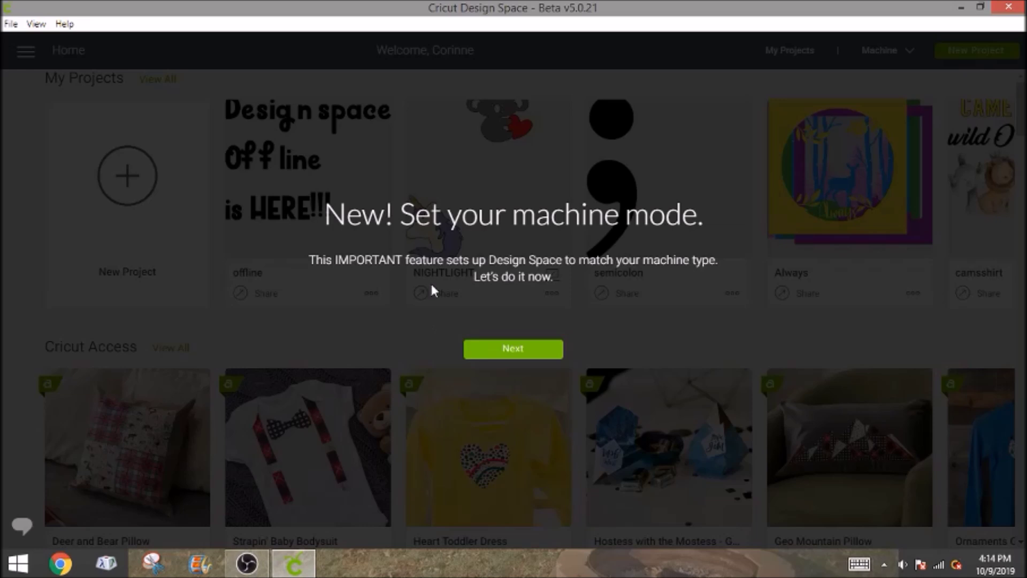
{"action": "left_click", "coordinate": [511, 353]}
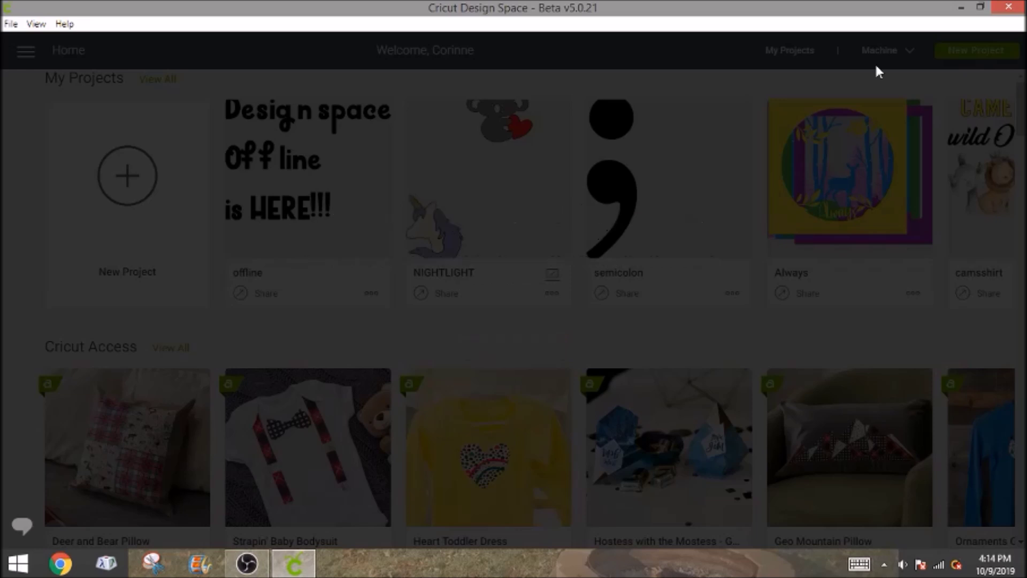
{"action": "left_click", "coordinate": [910, 55]}
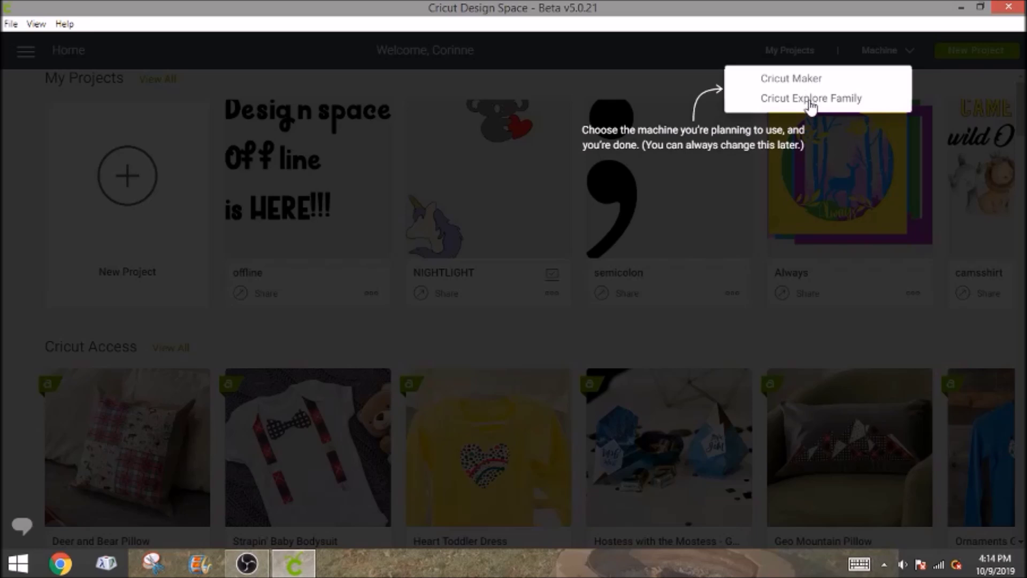
{"action": "left_click", "coordinate": [811, 102]}
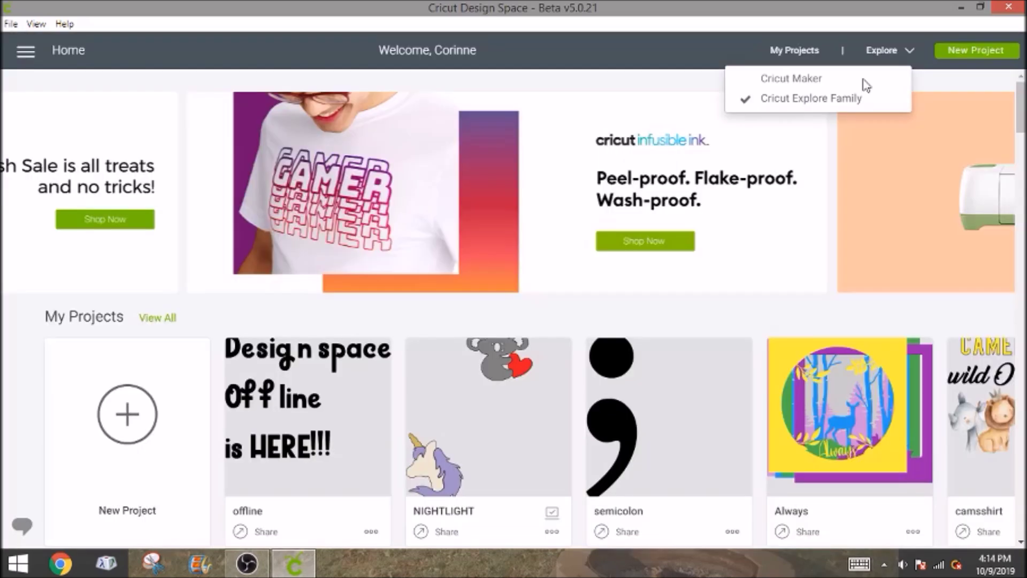
{"action": "left_click", "coordinate": [862, 80]}
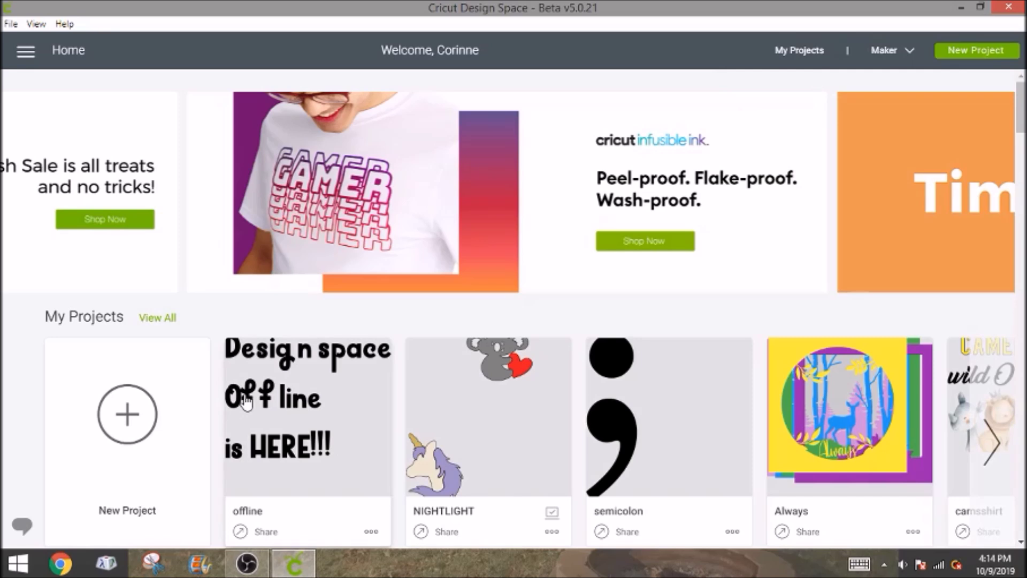
Delete the saved project named "offline" from My Projects.
{"action": "scroll", "coordinate": [357, 381], "scroll_direction": "down", "scroll_amount": 2}
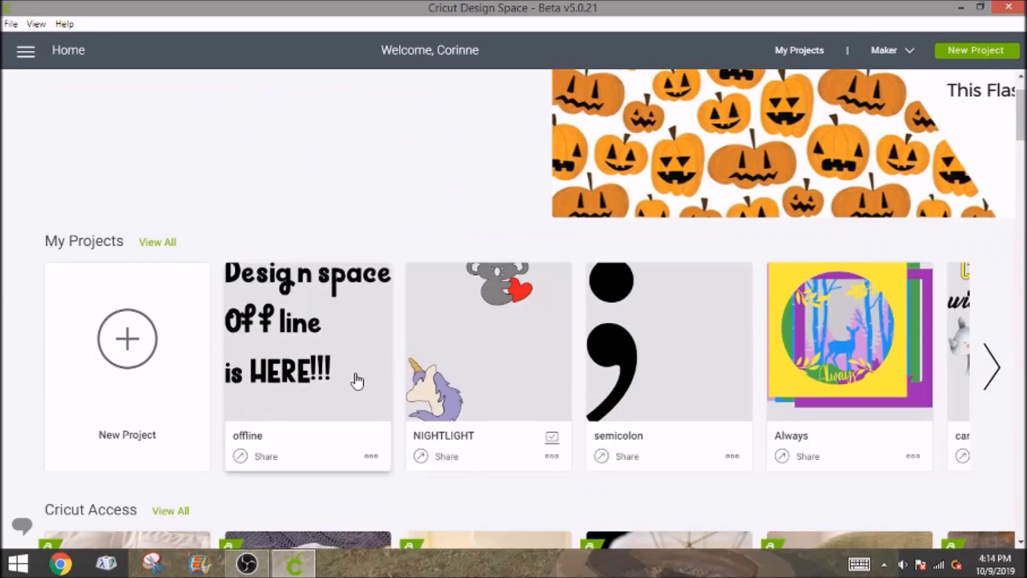
{"action": "left_click", "coordinate": [370, 456]}
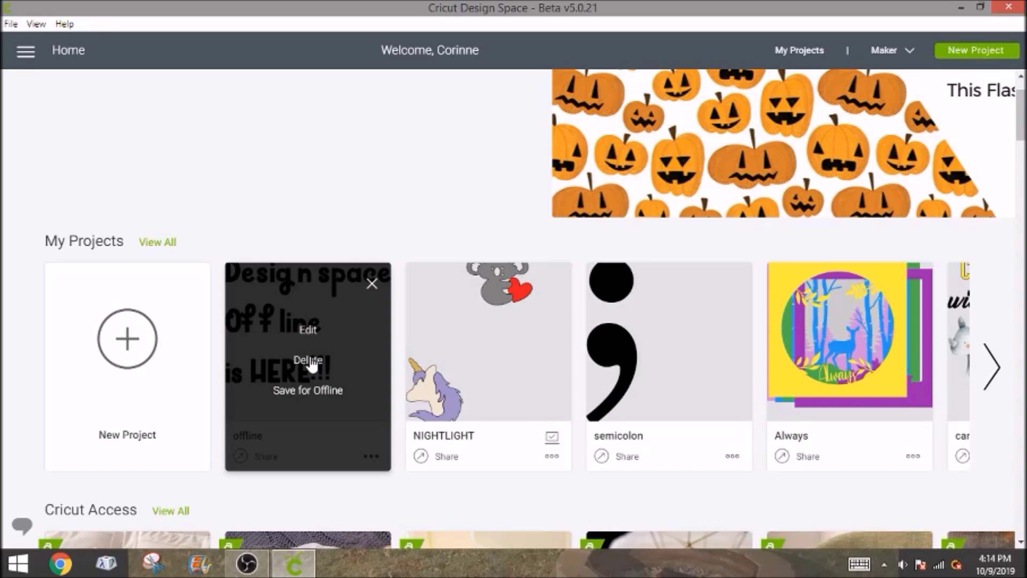
{"action": "left_click", "coordinate": [309, 360]}
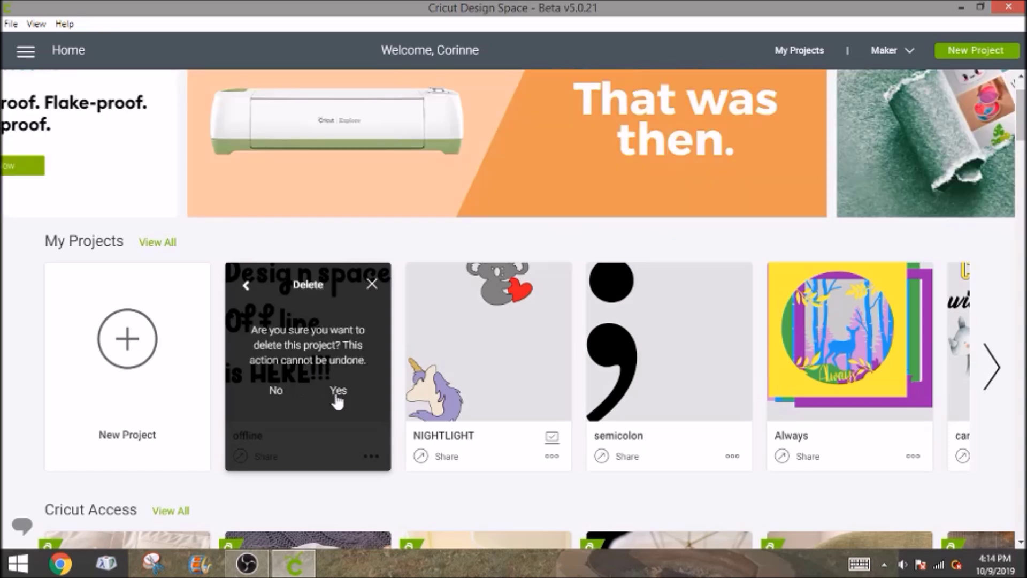
{"action": "left_click", "coordinate": [337, 394]}
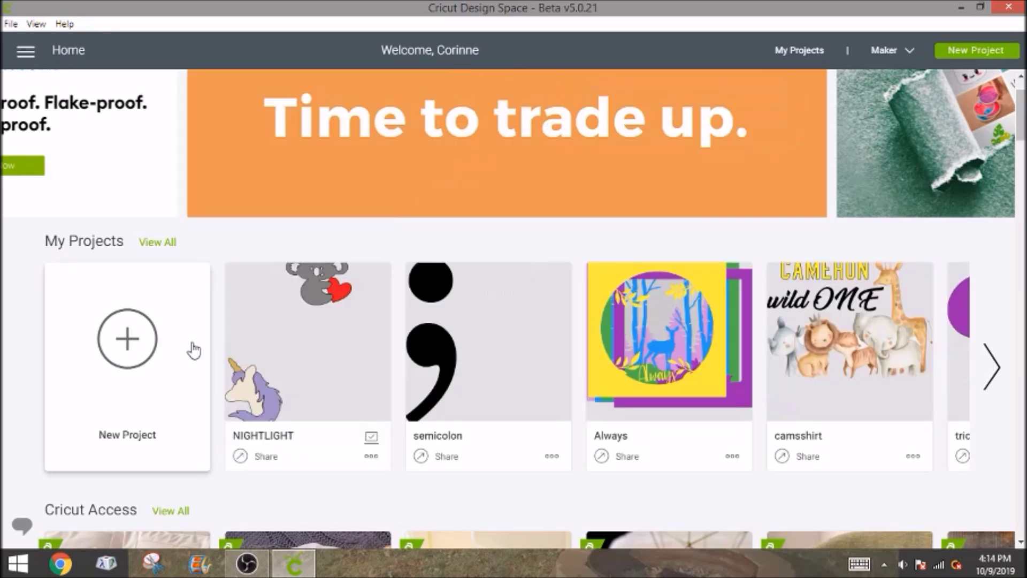
Start a new project and add a three-line text reading "Design Space", "Offline", "Is HERE".
{"action": "left_click", "coordinate": [193, 351]}
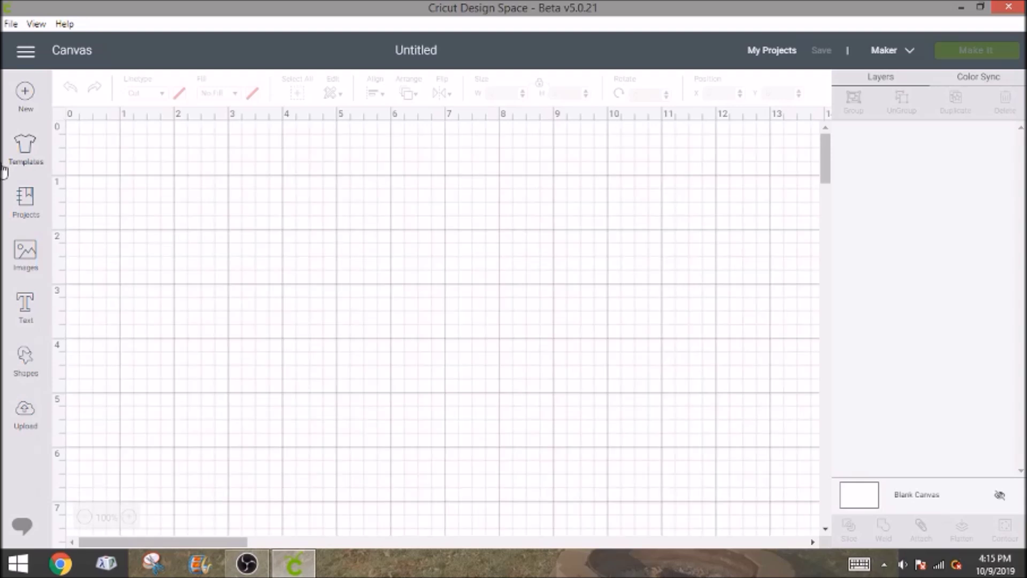
{"action": "left_click", "coordinate": [25, 305]}
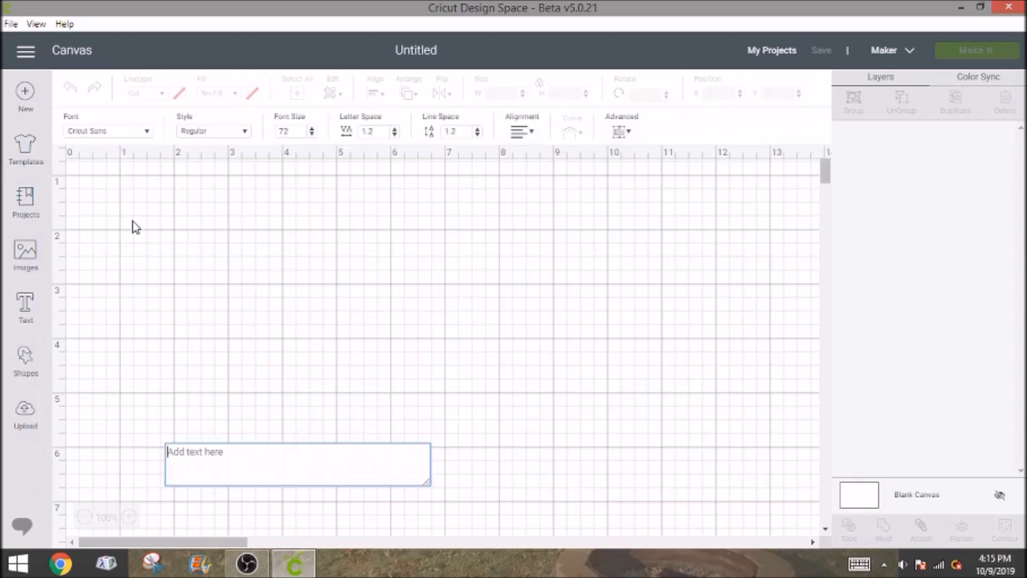
{"action": "type", "text": "Deisgn Space"}
{"action": "key", "text": "Return"}
{"action": "type", "text": "Off"}
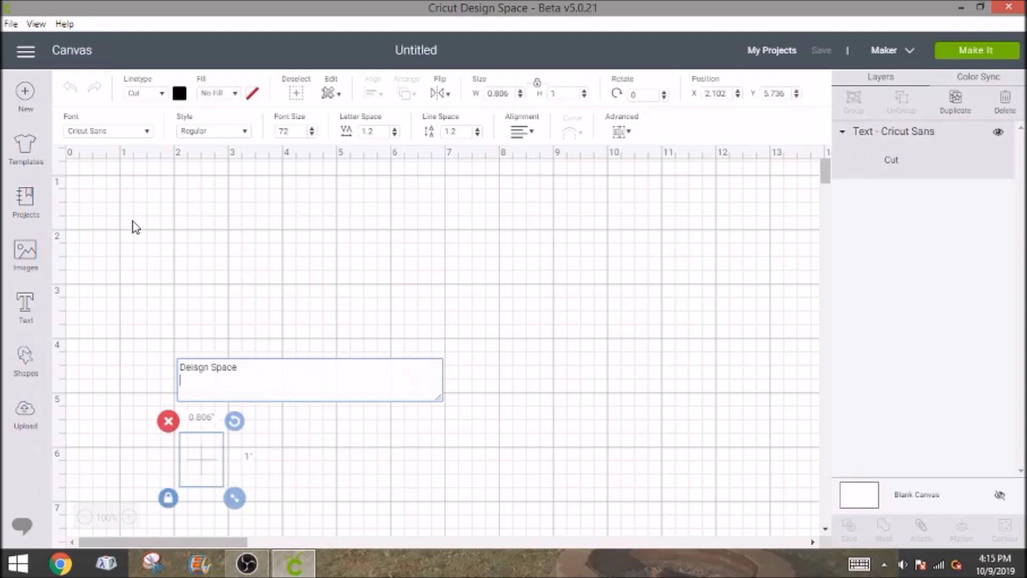
{"action": "type", "text": "line"}
{"action": "key", "text": "Return"}
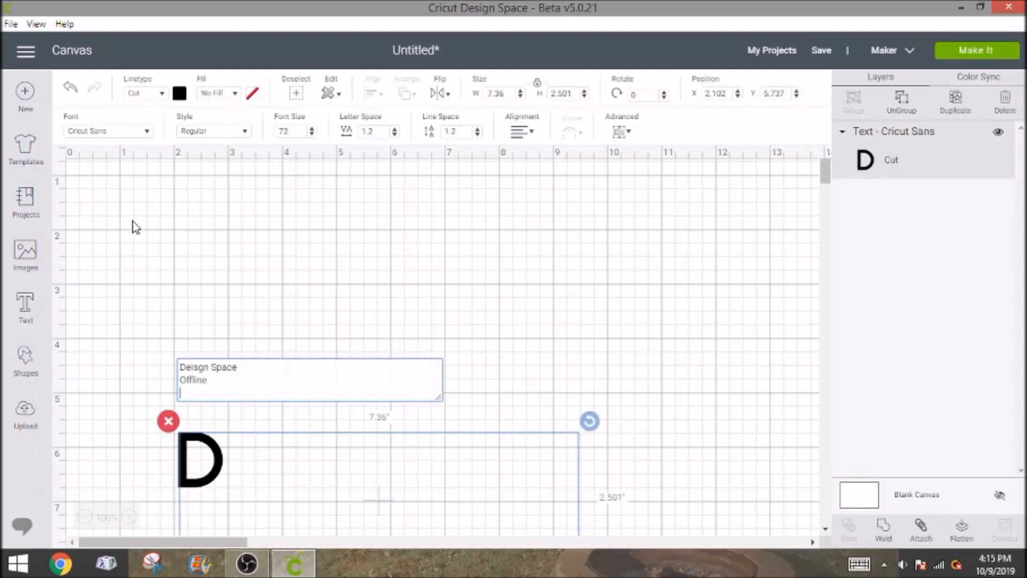
{"action": "type", "text": "Is HERE"}
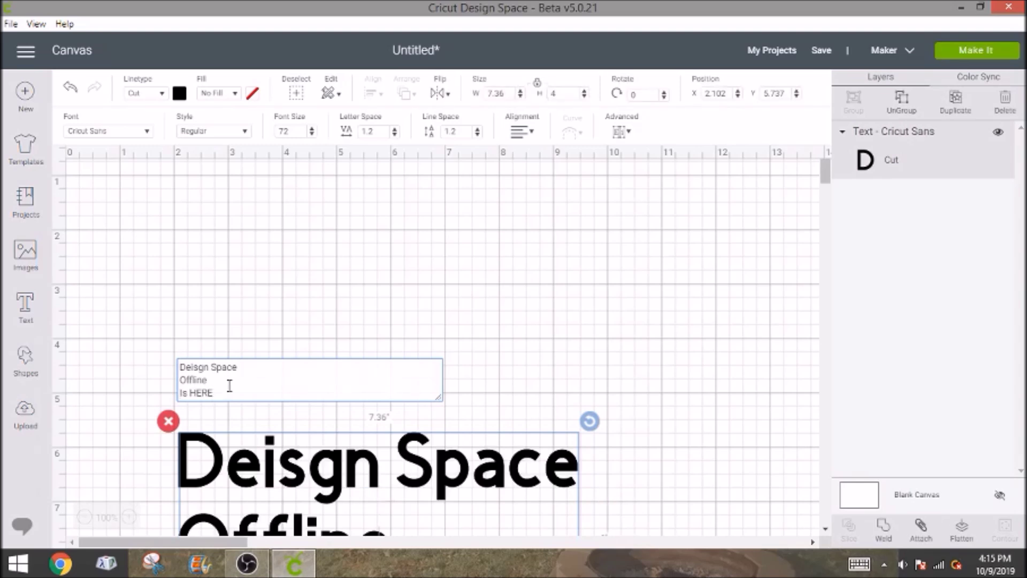
{"action": "double_click", "coordinate": [200, 364]}
{"action": "type", "text": "Design"}
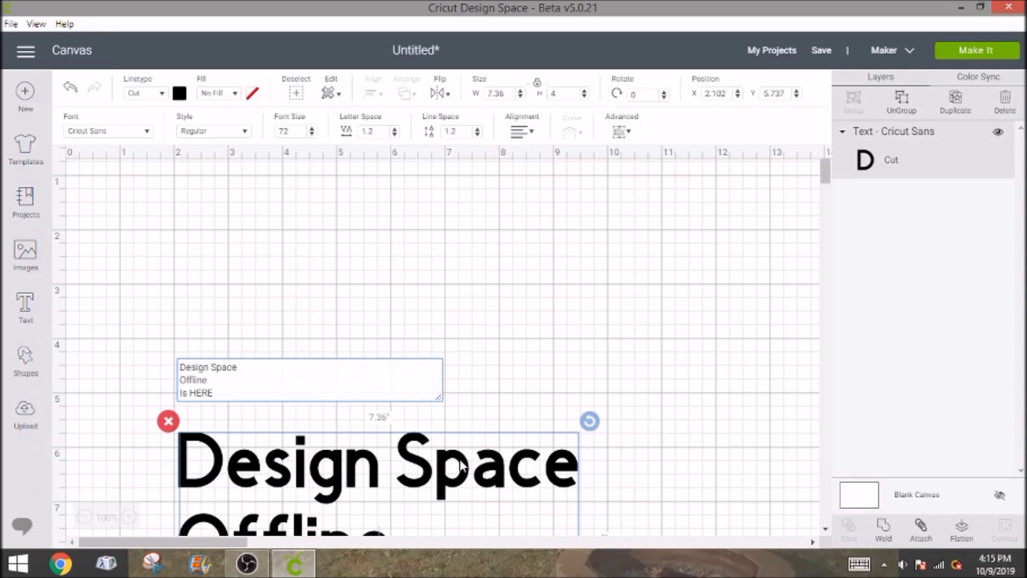
Move the text up to about X 2.38, Y 1.79 and change its font to Alleycat ICG.
{"action": "left_click_drag", "start_coordinate": [461, 465], "coordinate": [505, 405]}
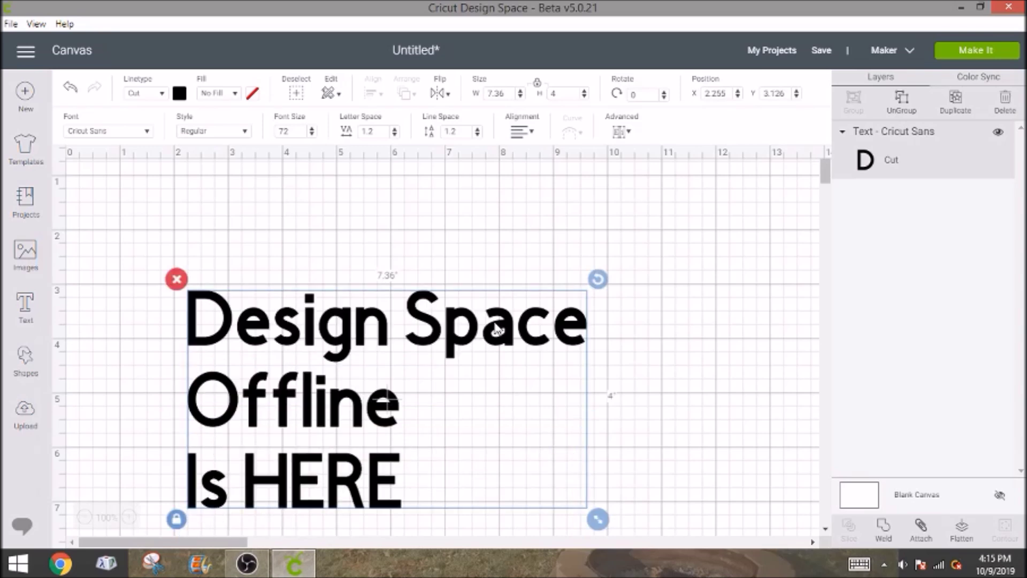
{"action": "left_click_drag", "start_coordinate": [496, 328], "coordinate": [503, 257]}
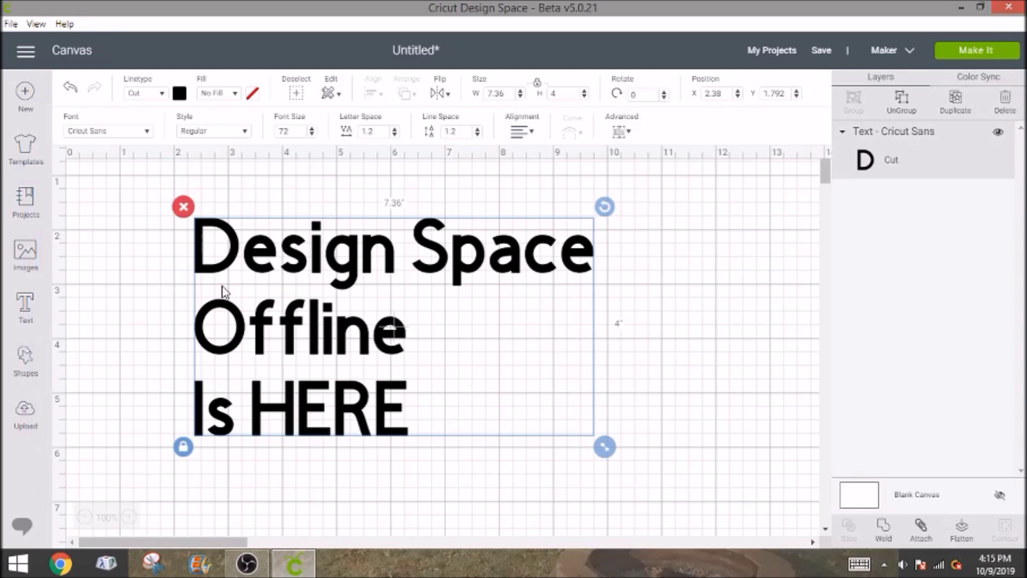
{"action": "left_click", "coordinate": [149, 133]}
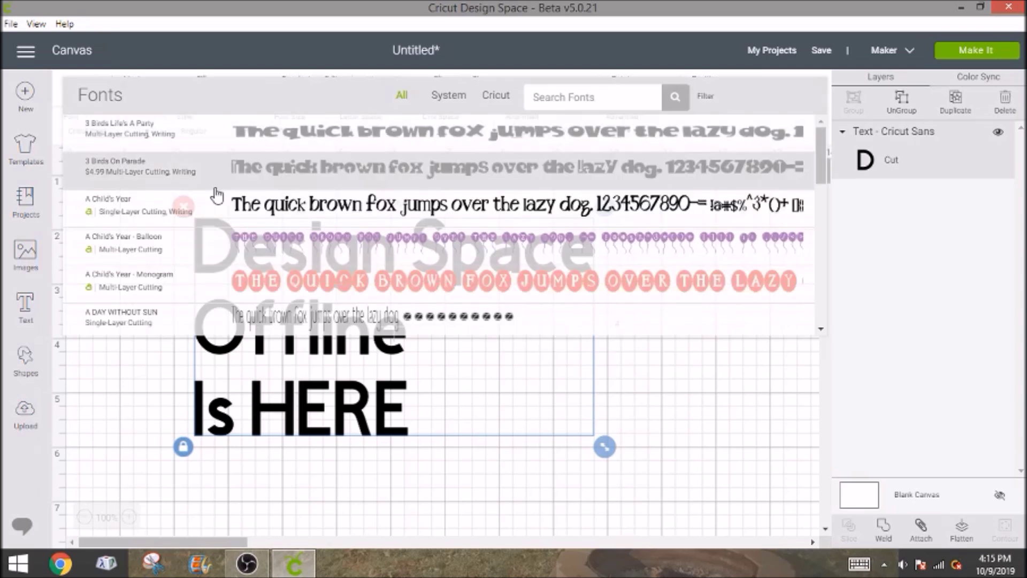
{"action": "scroll", "coordinate": [217, 196], "scroll_direction": "down", "scroll_amount": 5}
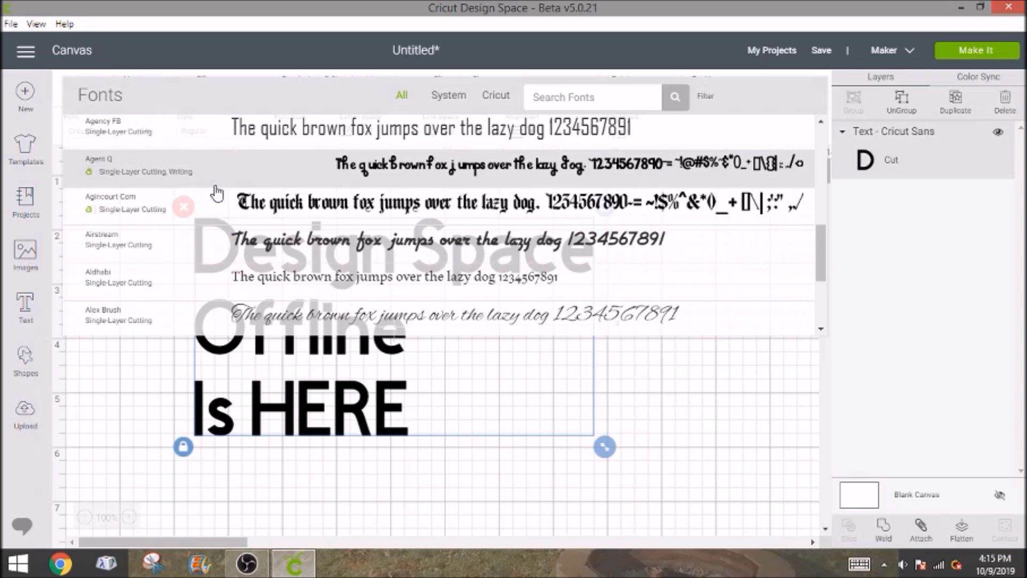
{"action": "scroll", "coordinate": [187, 239], "scroll_direction": "down", "scroll_amount": 4}
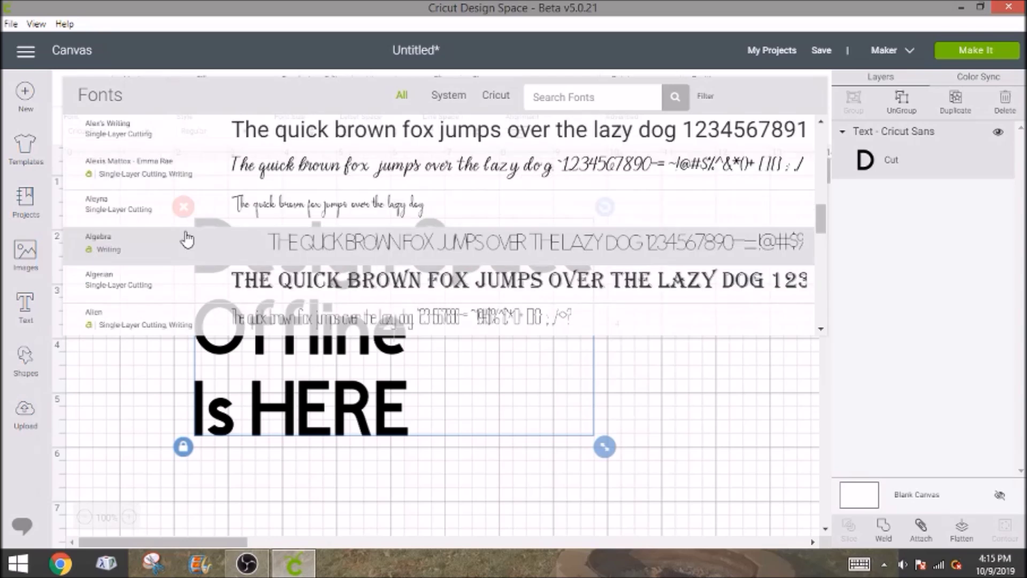
{"action": "scroll", "coordinate": [188, 239], "scroll_direction": "down", "scroll_amount": 2}
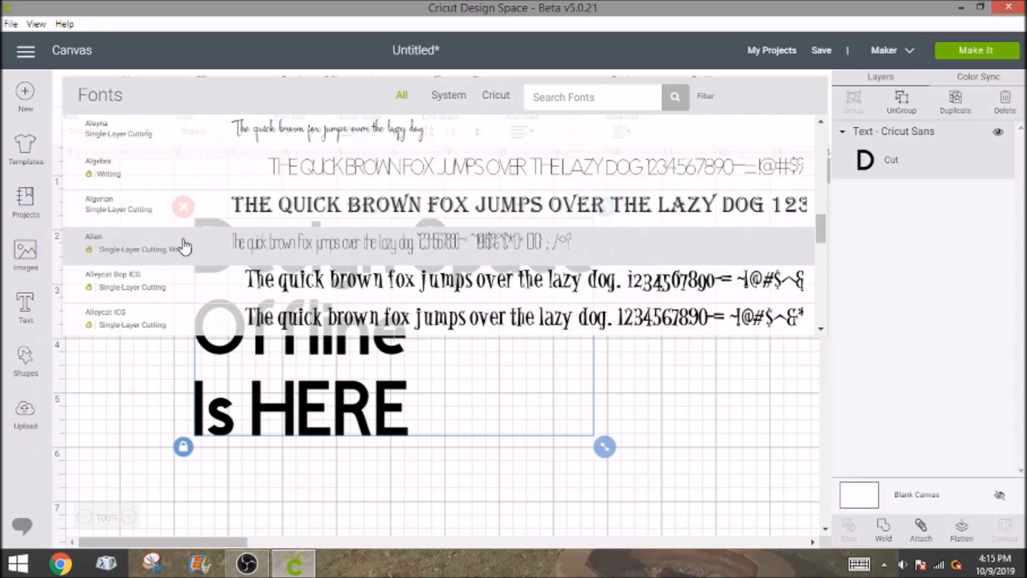
{"action": "left_click", "coordinate": [182, 246]}
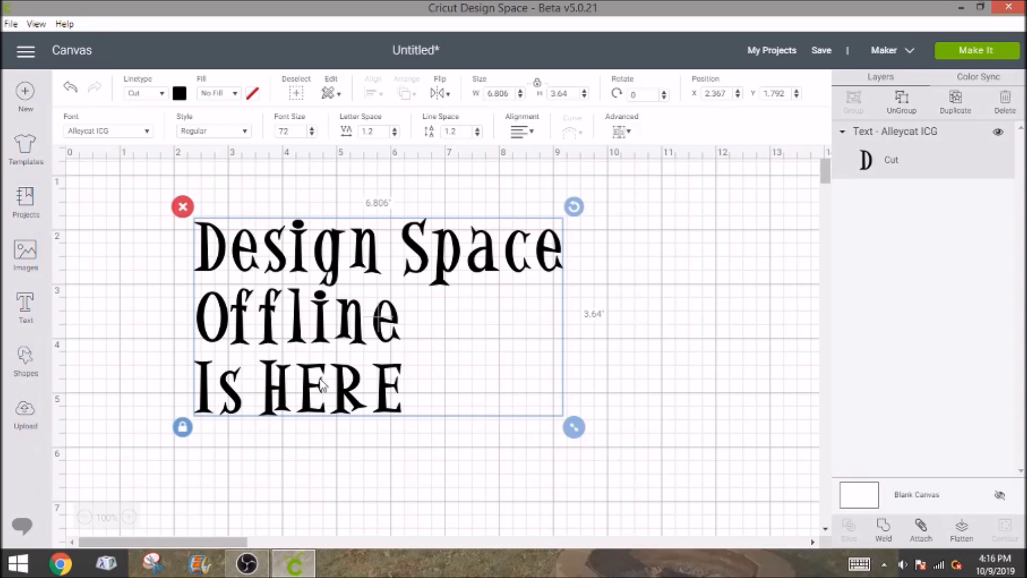
{"action": "left_click", "coordinate": [427, 209]}
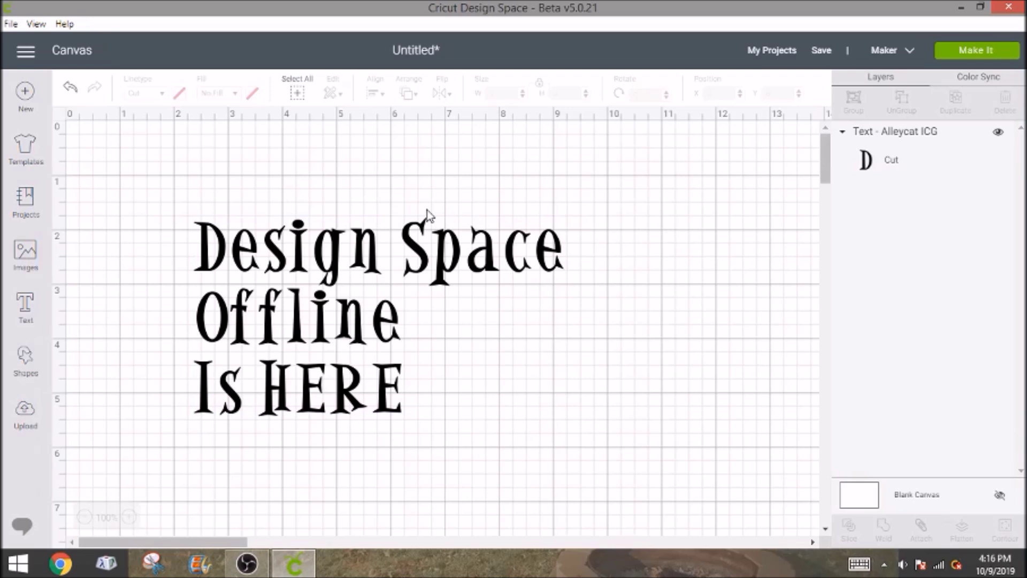
Save the project as "offline" with Public turned off, using Cloud & Computer as the save location.
{"action": "left_click", "coordinate": [821, 51]}
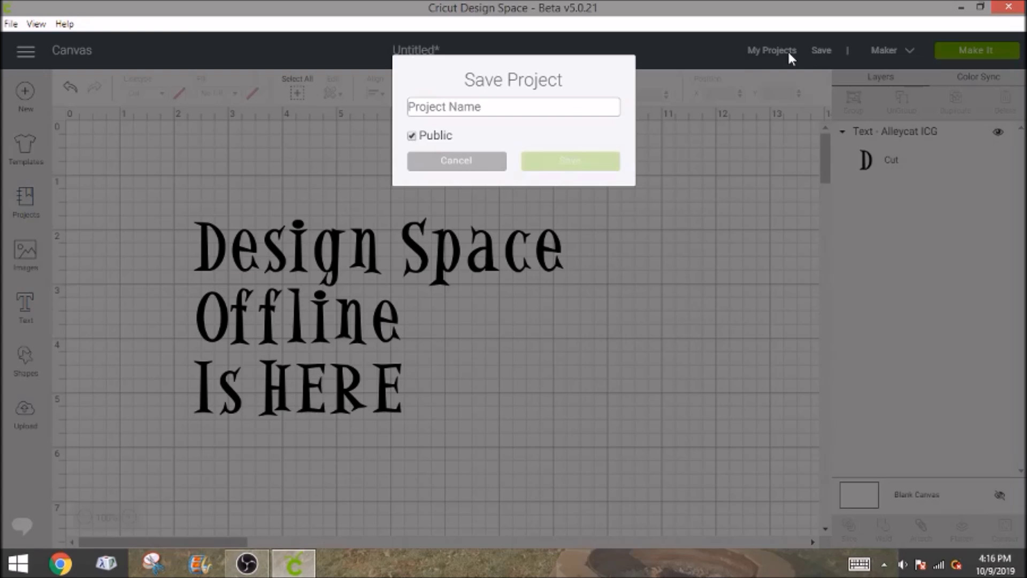
{"action": "type", "text": "offline"}
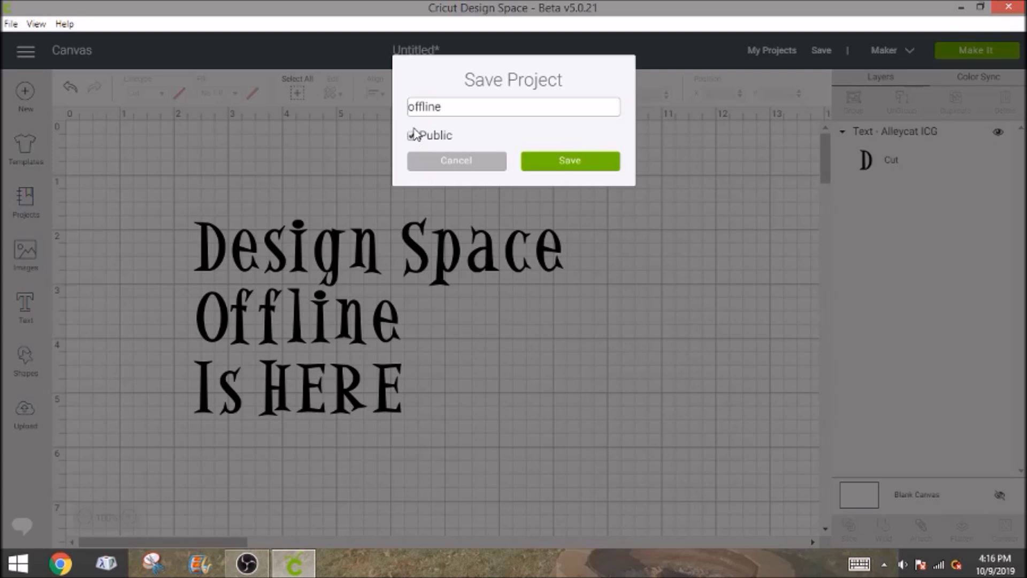
{"action": "left_click", "coordinate": [416, 136]}
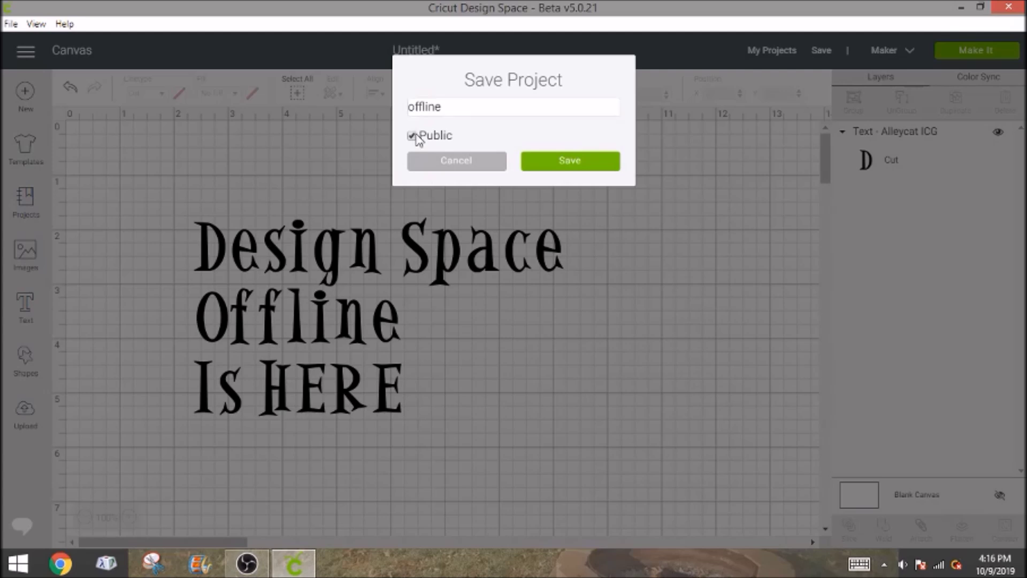
{"action": "left_click", "coordinate": [569, 161]}
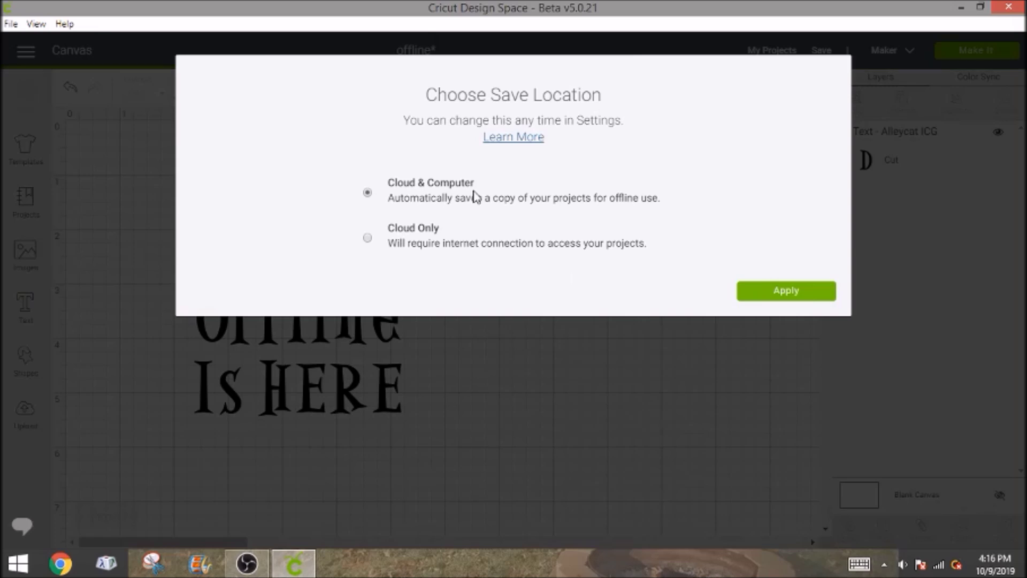
{"action": "left_click", "coordinate": [806, 297]}
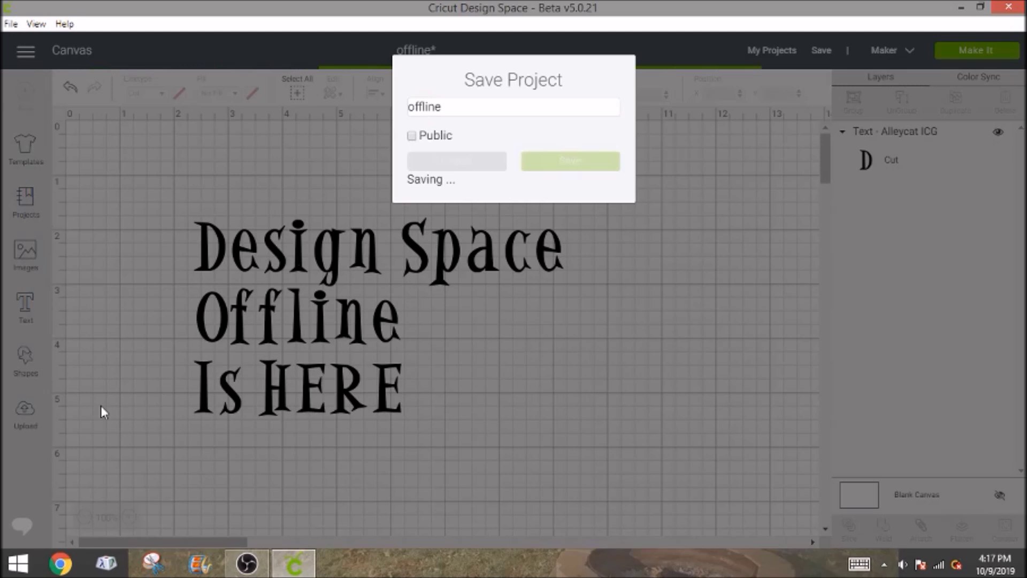
Send Slow Loading/Crash feedback with the comment "Taking a very long time to save projects even with just simple Access text".
{"action": "left_click", "coordinate": [21, 524]}
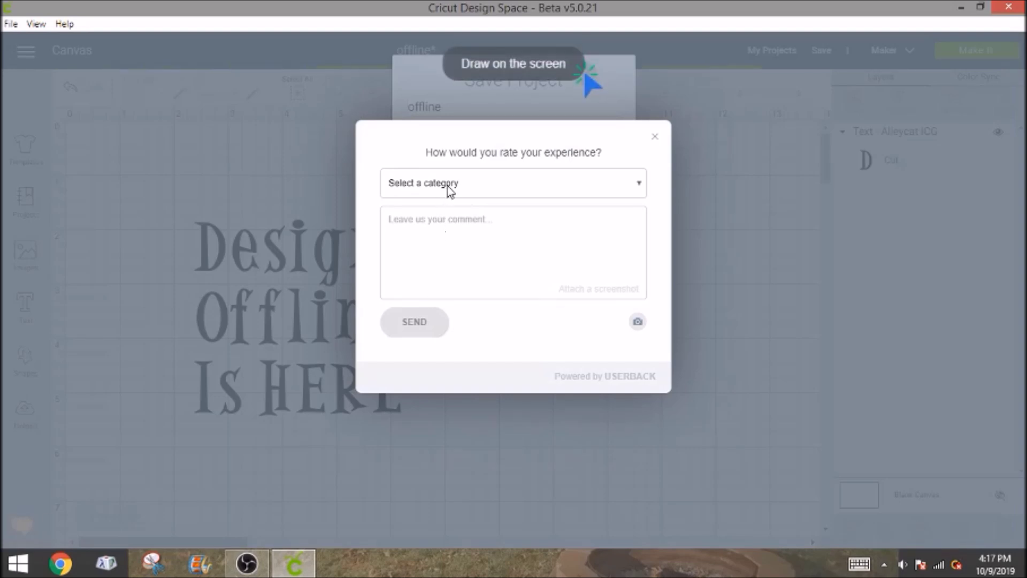
{"action": "left_click", "coordinate": [470, 193]}
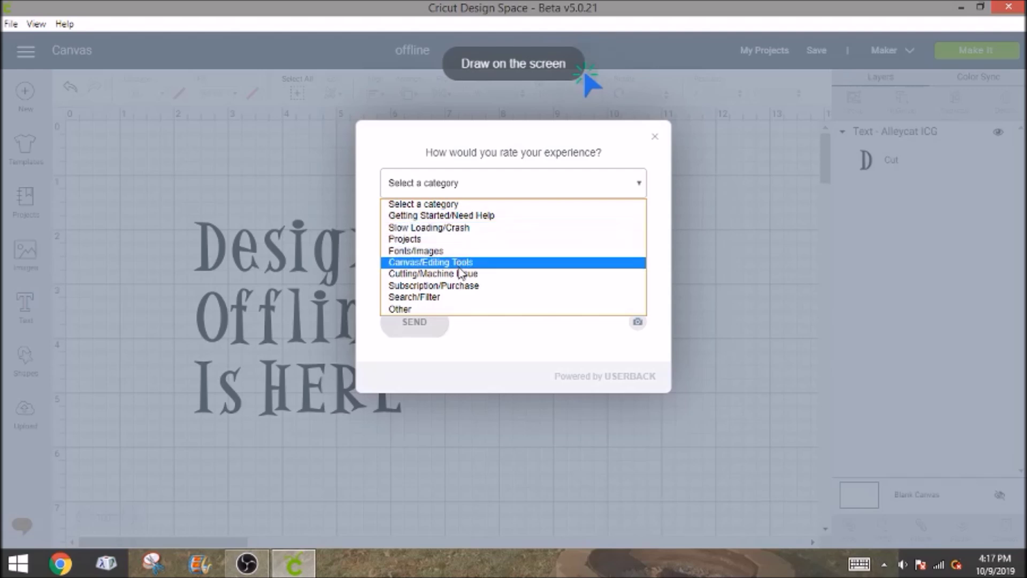
{"action": "left_click", "coordinate": [441, 229]}
{"action": "left_click", "coordinate": [441, 230]}
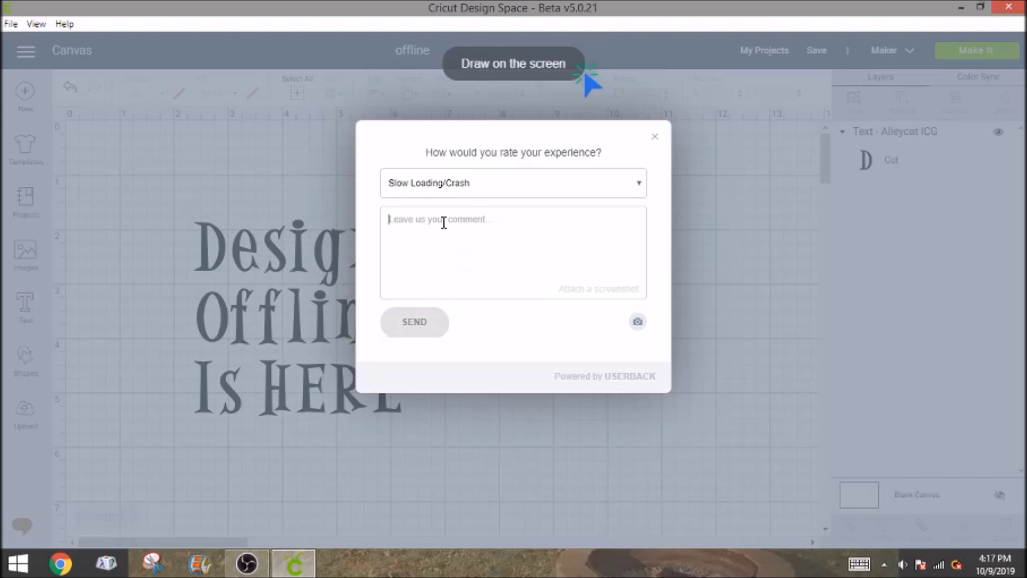
{"action": "type", "text": "Taking a very long time to save projects even with just simp"}
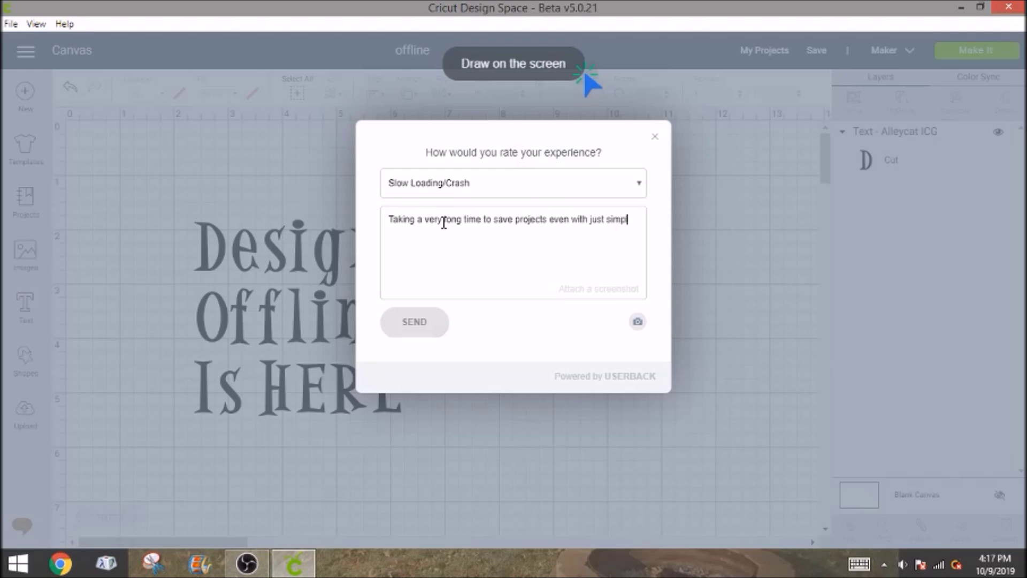
{"action": "type", "text": "le Access text"}
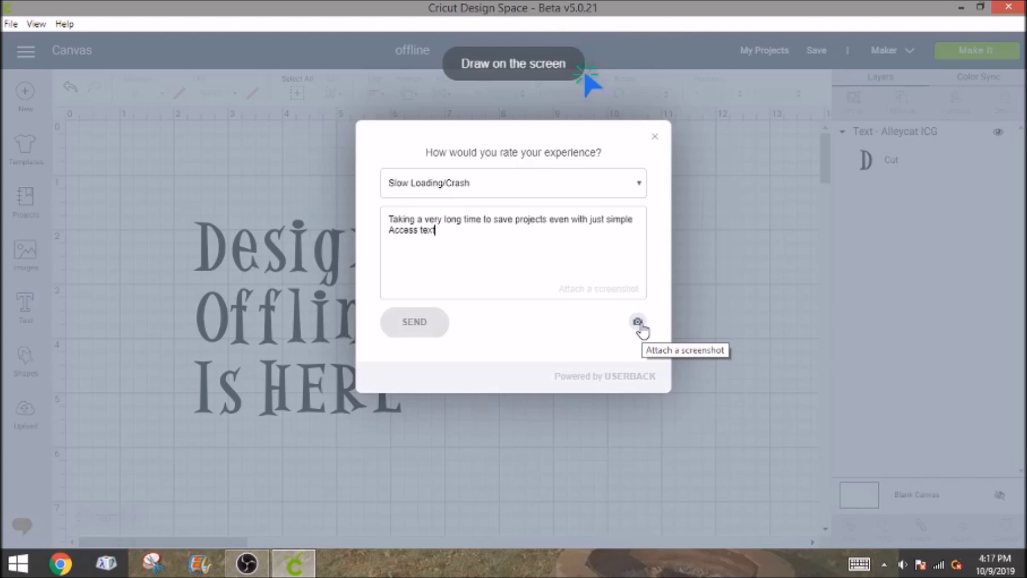
{"action": "left_click", "coordinate": [423, 321]}
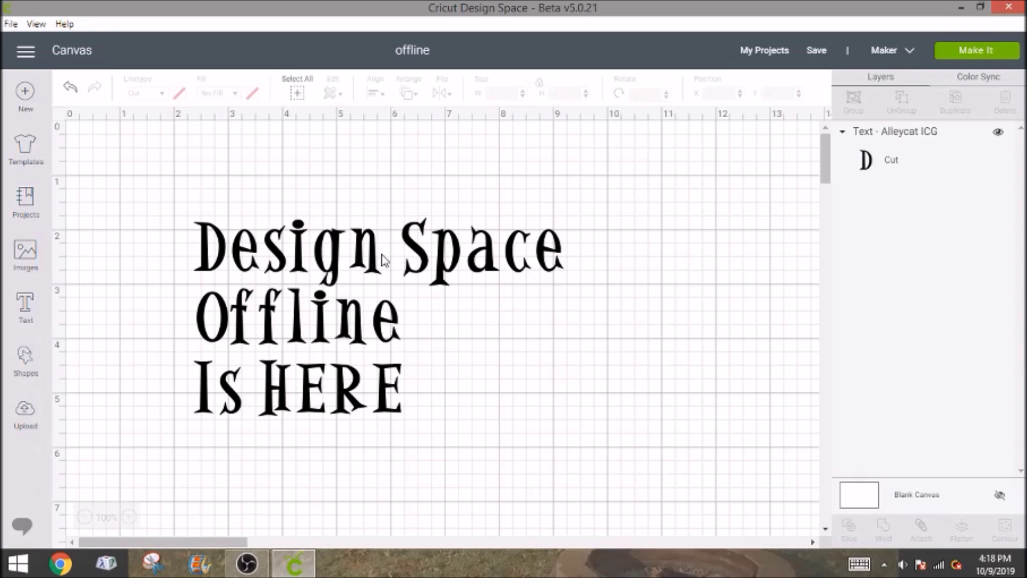
Move the text block slightly right and up, with its left edge at about 3.25 in on the ruler, and deselect it.
{"action": "left_click_drag", "start_coordinate": [382, 256], "coordinate": [430, 238]}
{"action": "left_click", "coordinate": [685, 288]}
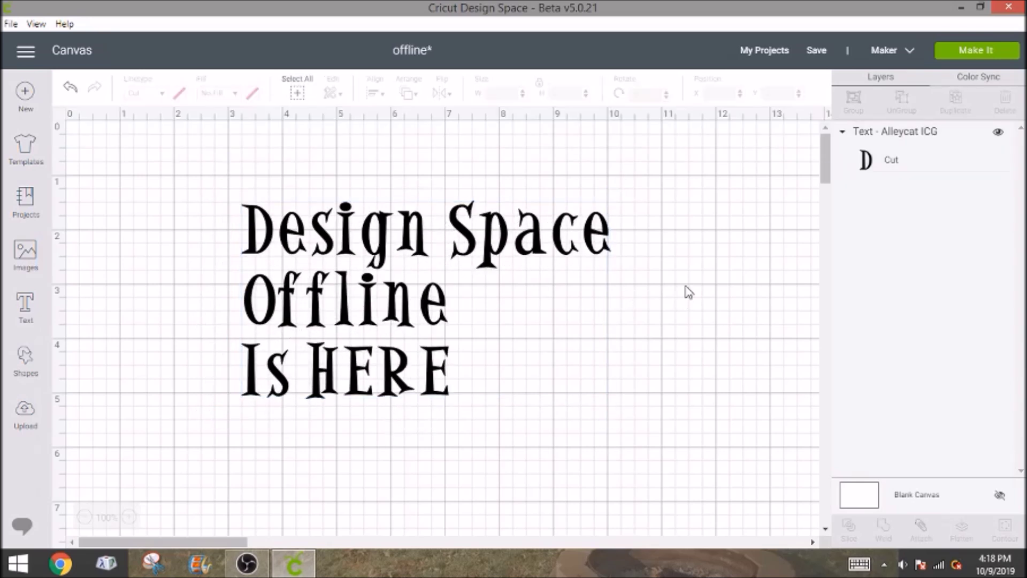
Open My Projects and save the semicolon project for offline use.
{"action": "left_click", "coordinate": [755, 51]}
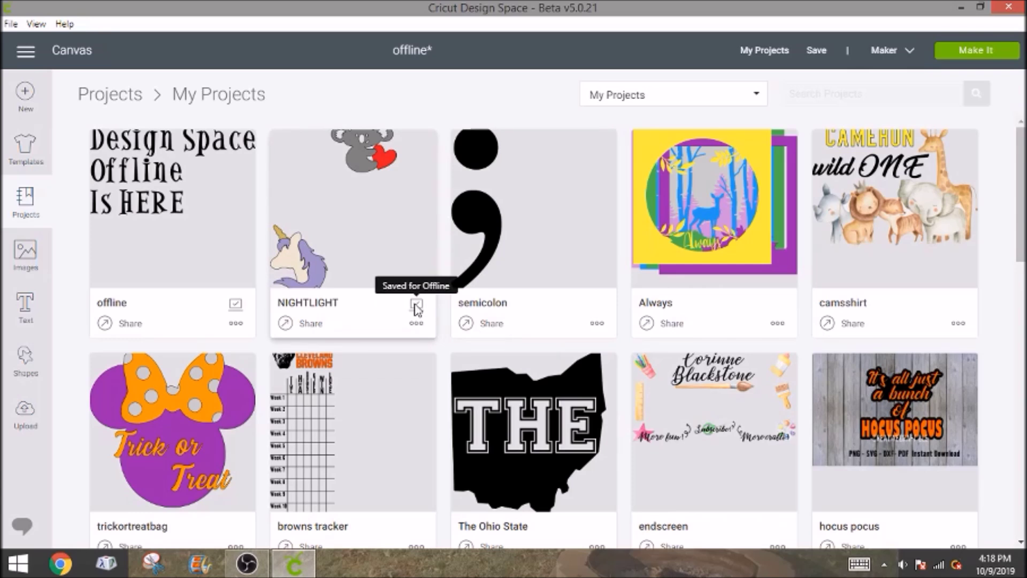
{"action": "left_click", "coordinate": [596, 324]}
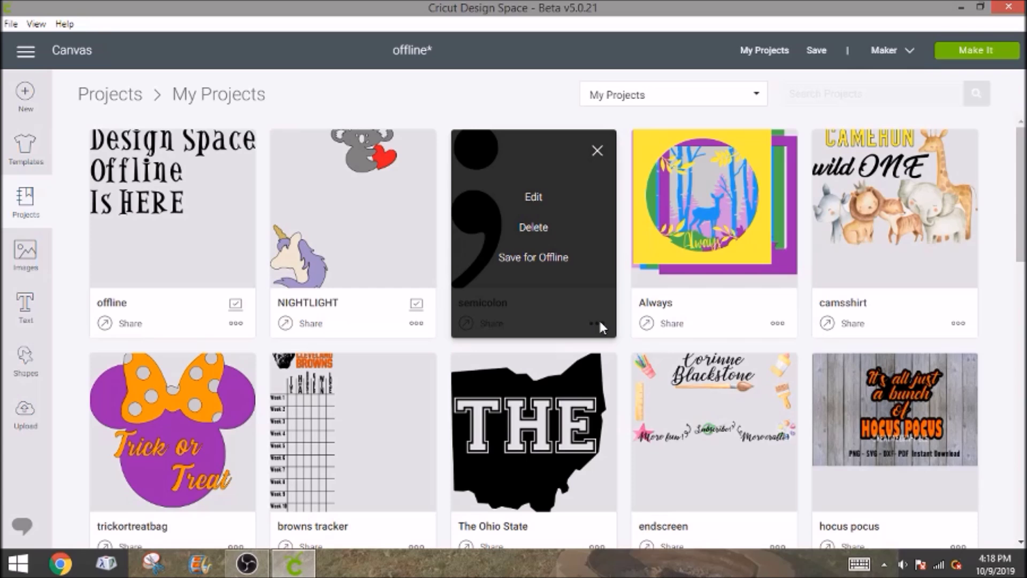
{"action": "left_click", "coordinate": [535, 259]}
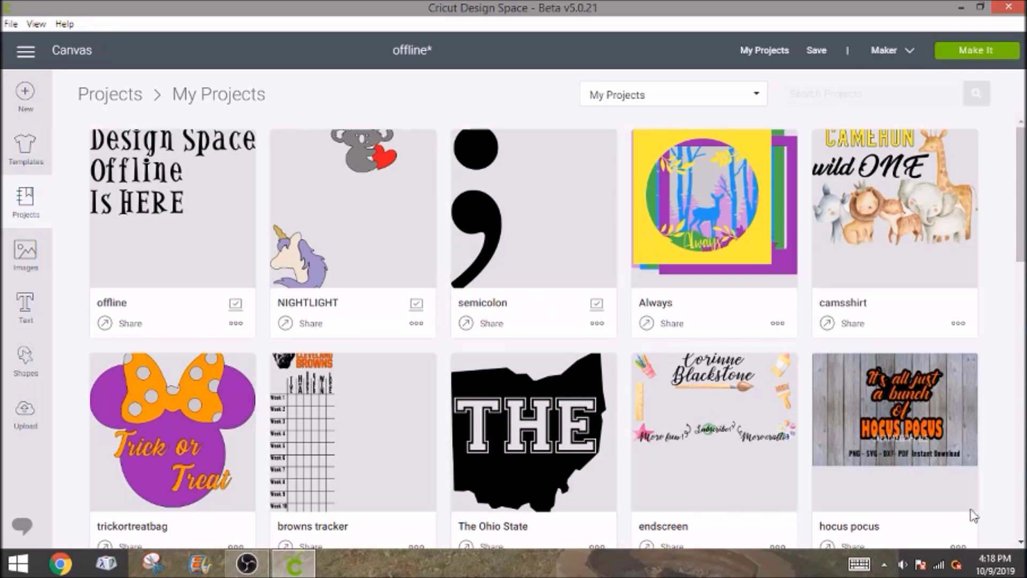
Turn off the computer's Wi-Fi and return to My Projects.
{"action": "left_click", "coordinate": [940, 565]}
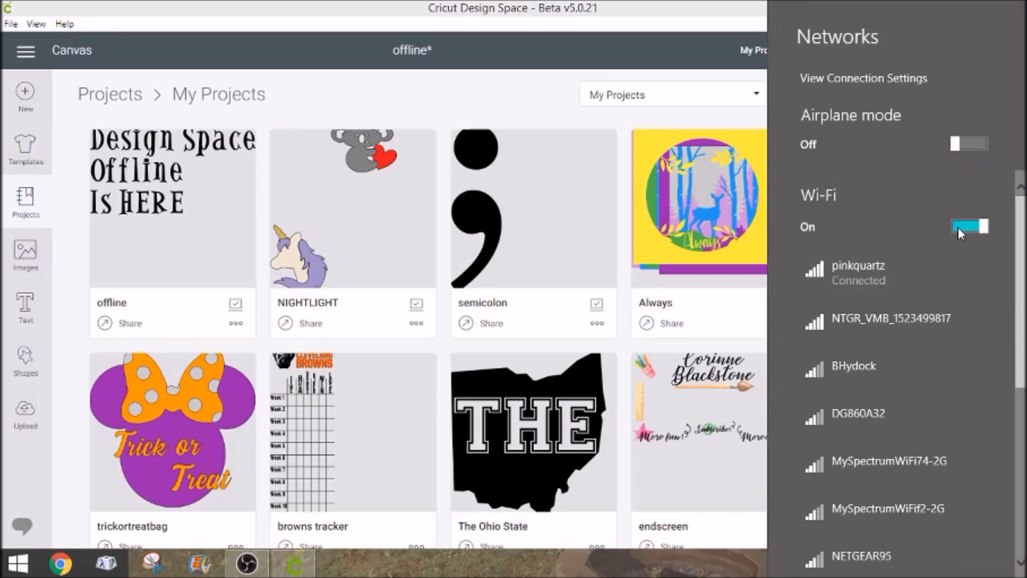
{"action": "left_click", "coordinate": [954, 226]}
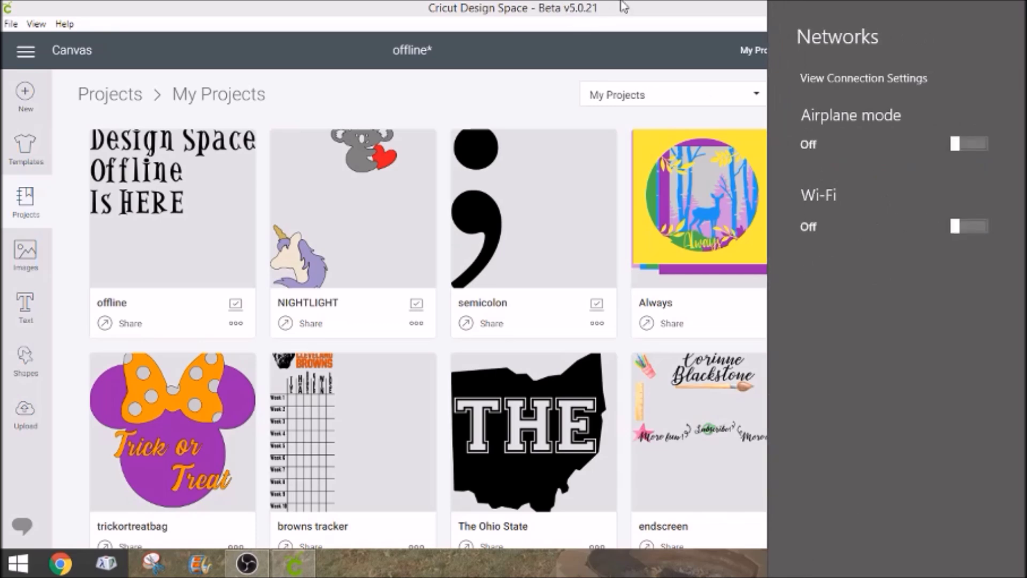
{"action": "left_click", "coordinate": [624, 8]}
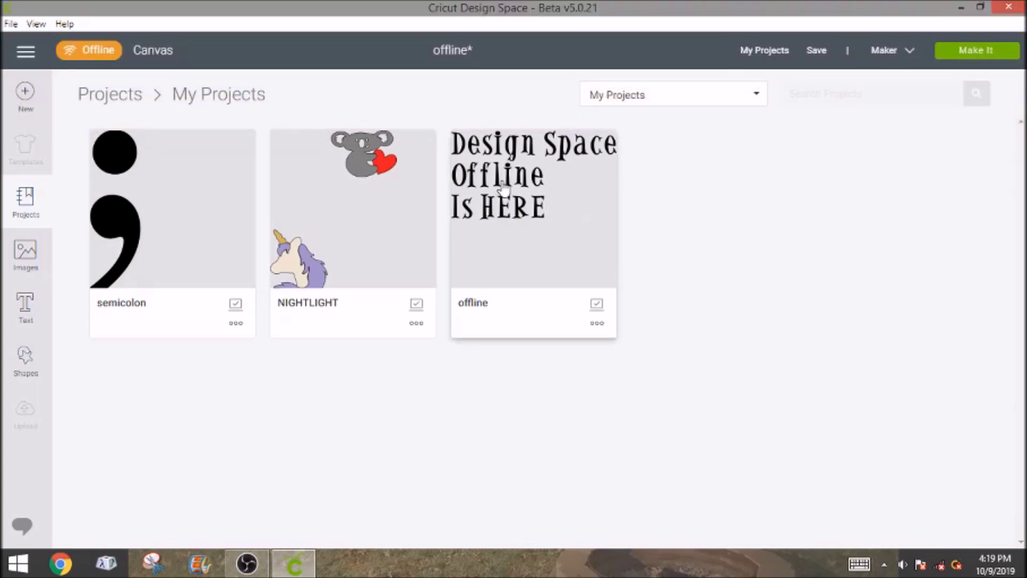
Open the project named "offline" for customizing, replacing the unsaved project on the canvas.
{"action": "left_click", "coordinate": [509, 187]}
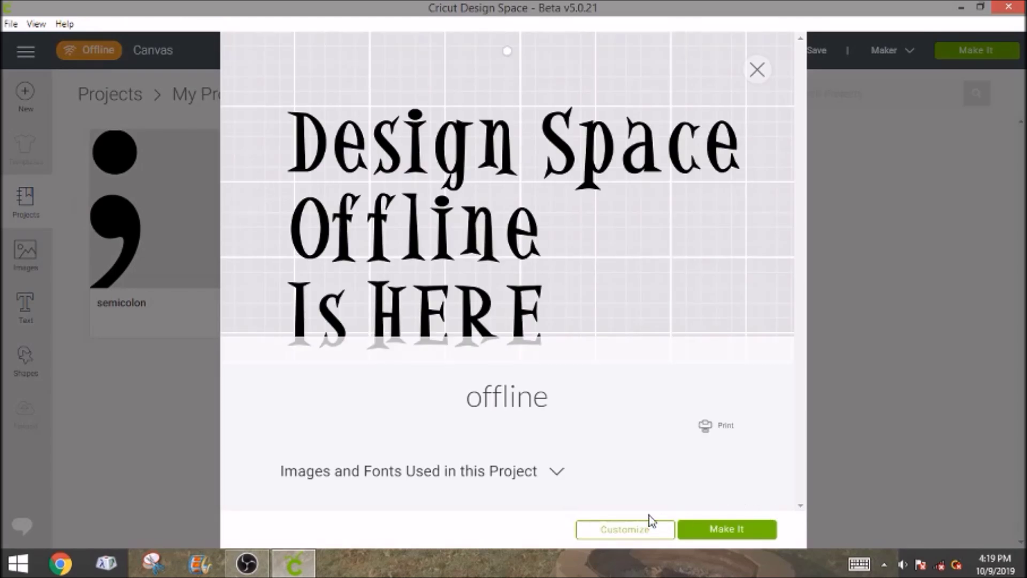
{"action": "left_click", "coordinate": [648, 530]}
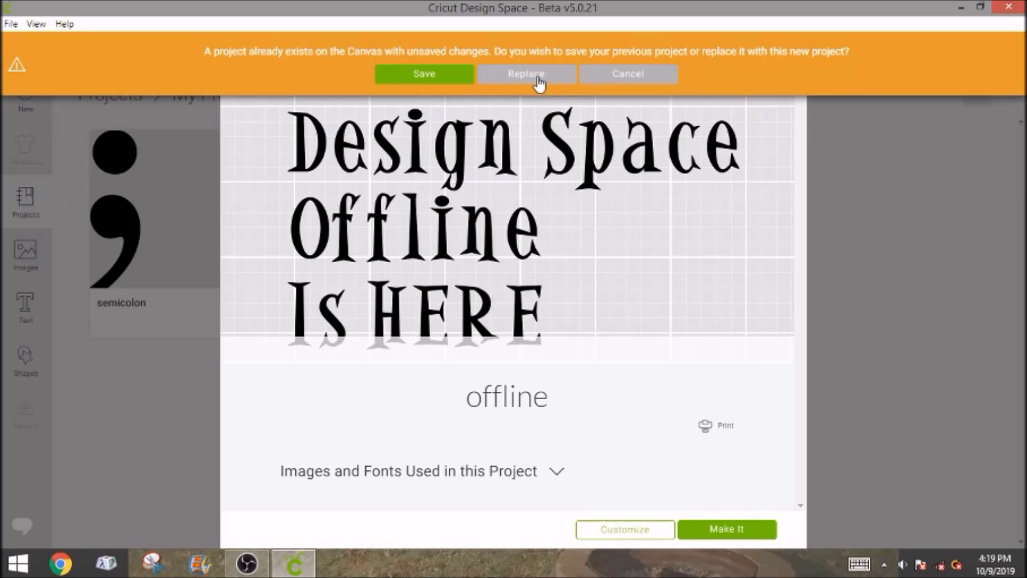
{"action": "left_click", "coordinate": [538, 83]}
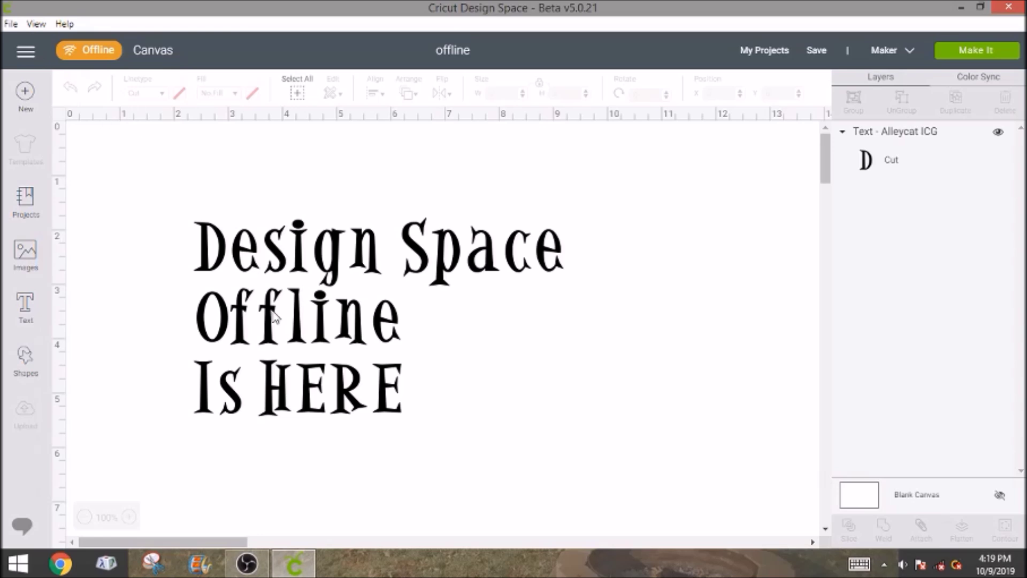
Try to change the "Design Space Offline Is HERE" text to the Cricut font A Child's Year.
{"action": "left_click", "coordinate": [288, 324]}
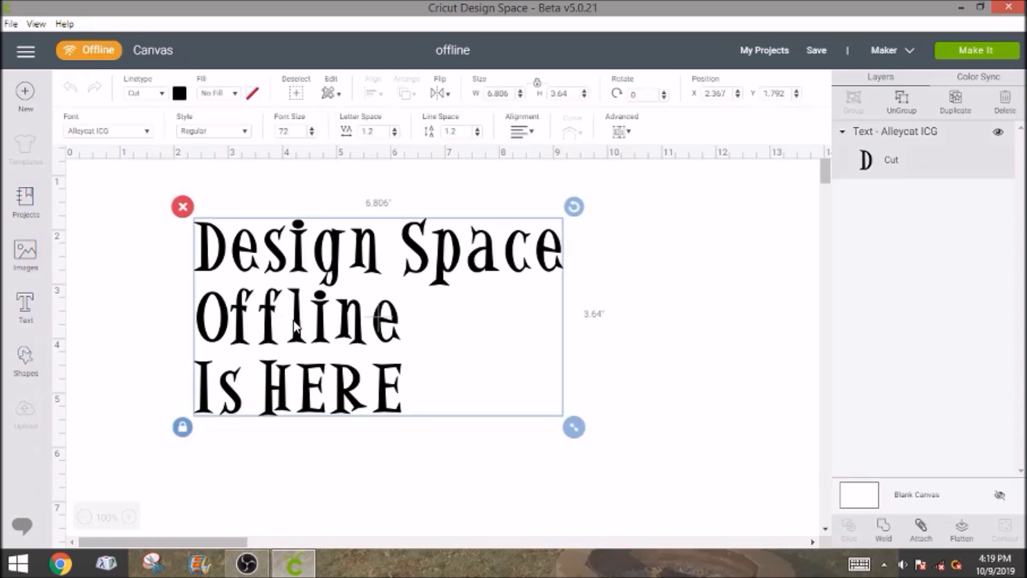
{"action": "left_click", "coordinate": [148, 134]}
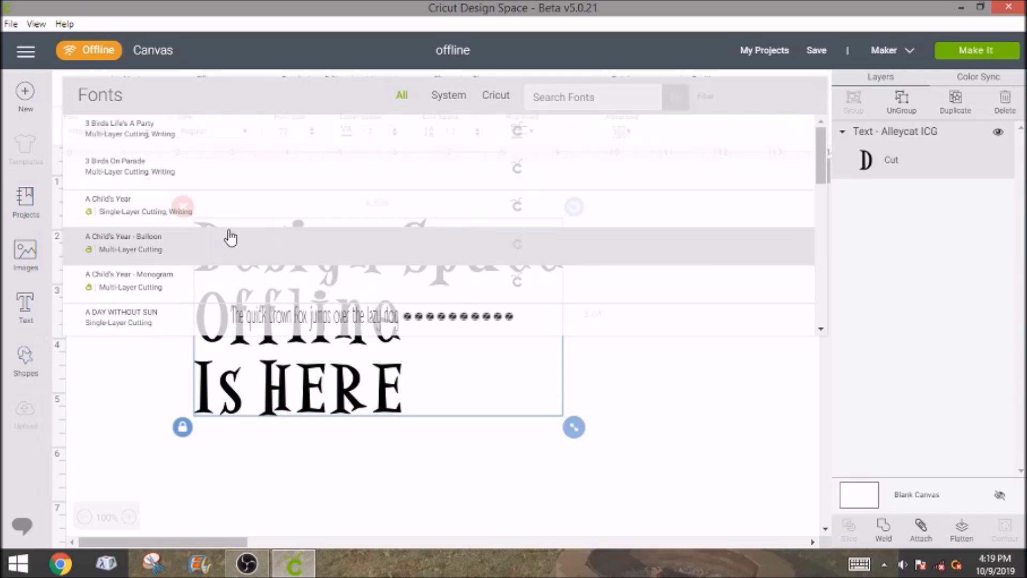
{"action": "left_click", "coordinate": [228, 209]}
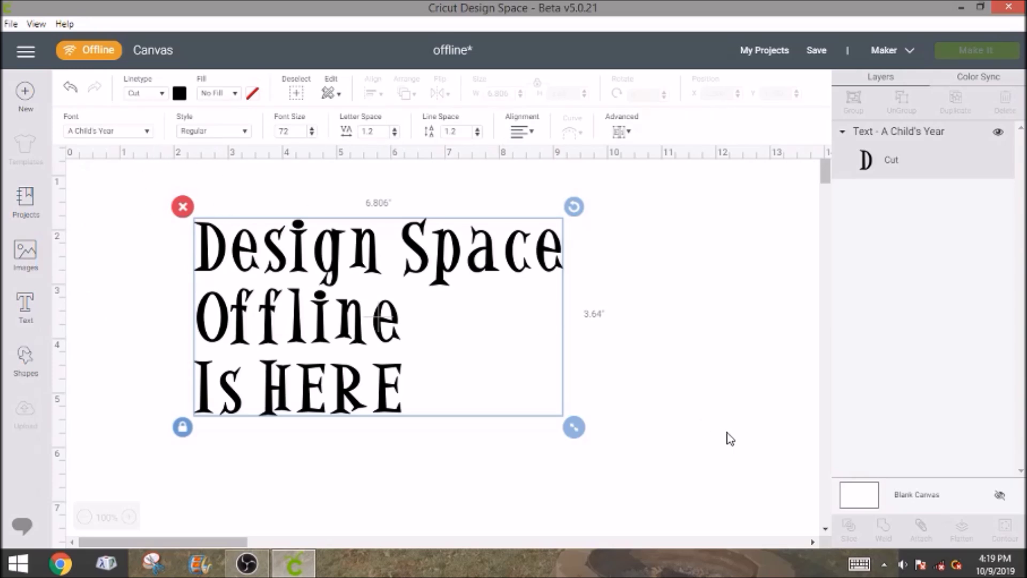
Set the text's font to A Perfect Day.
{"action": "left_click", "coordinate": [147, 136]}
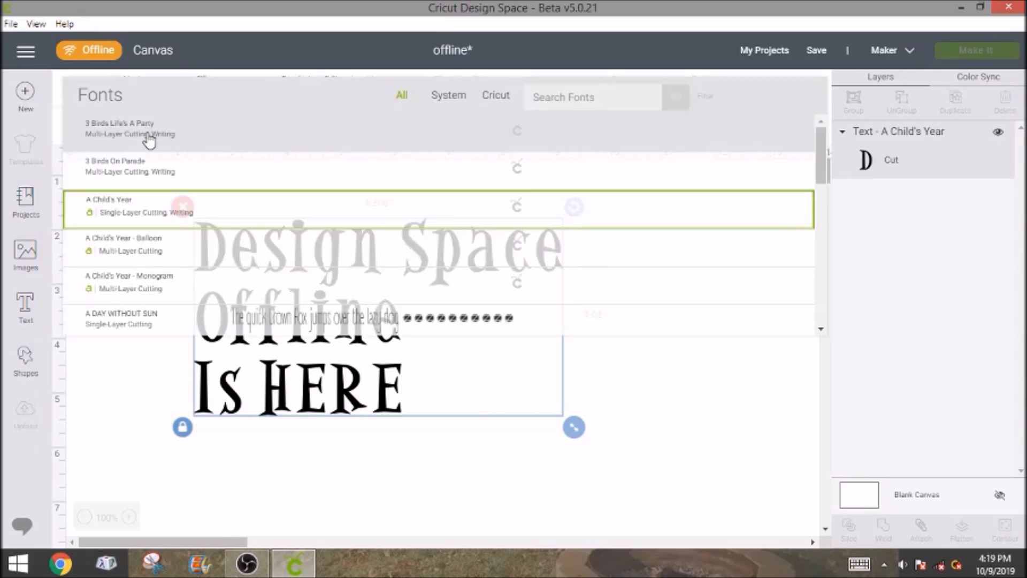
{"action": "scroll", "coordinate": [216, 288], "scroll_direction": "down", "scroll_amount": 2}
{"action": "scroll", "coordinate": [217, 290], "scroll_direction": "down", "scroll_amount": 5}
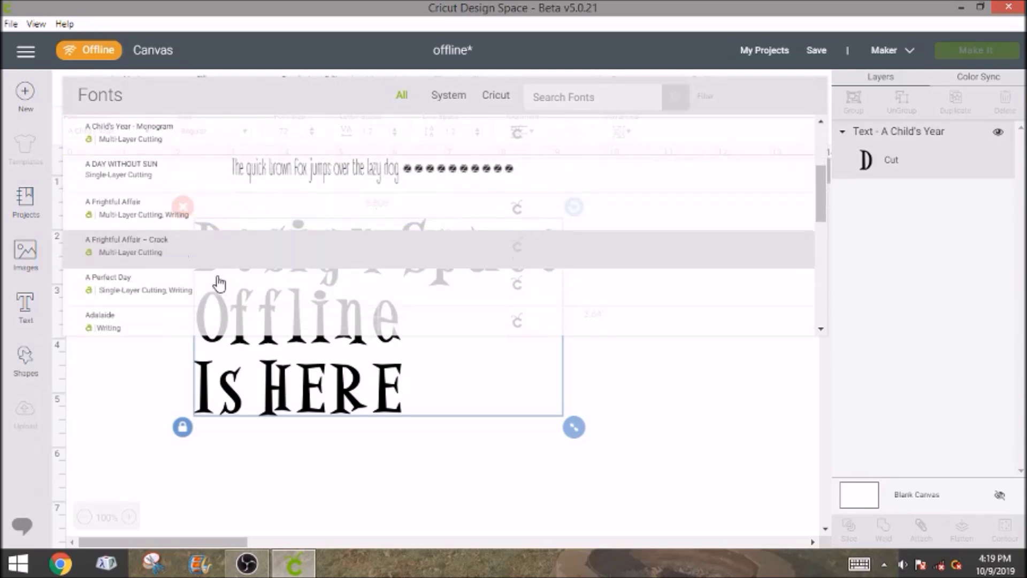
{"action": "left_click", "coordinate": [138, 214]}
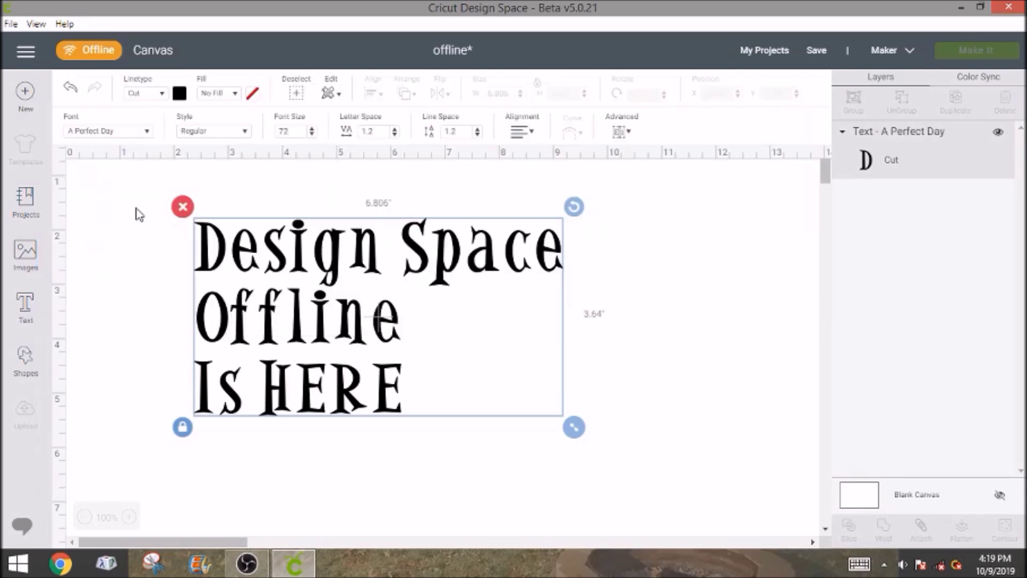
Examine which fonts are offered offline, first in the full font list and then among the Cricut fonts only.
{"action": "left_click", "coordinate": [152, 134]}
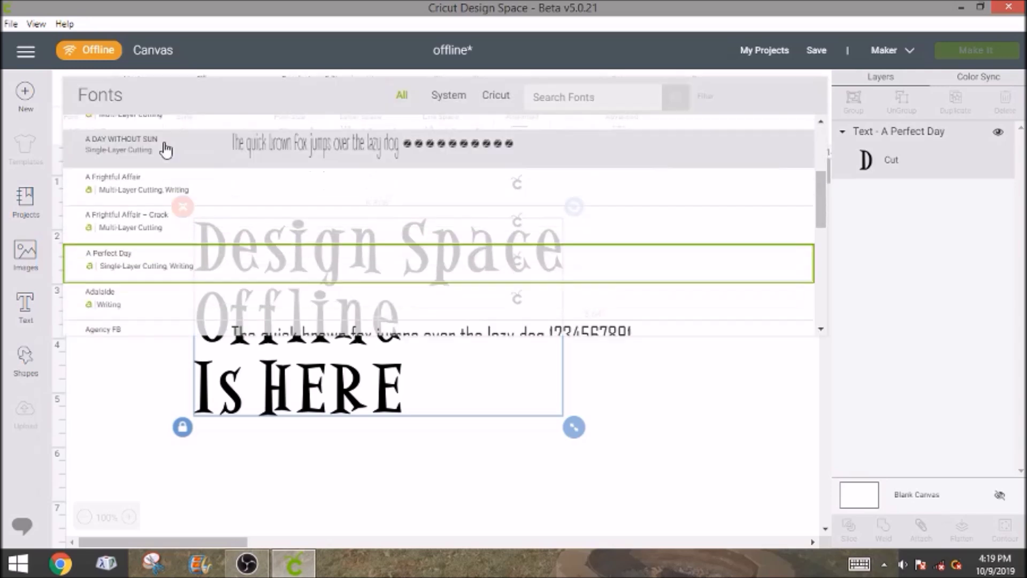
{"action": "scroll", "coordinate": [488, 217], "scroll_direction": "down", "scroll_amount": 3}
{"action": "scroll", "coordinate": [489, 223], "scroll_direction": "down", "scroll_amount": 4}
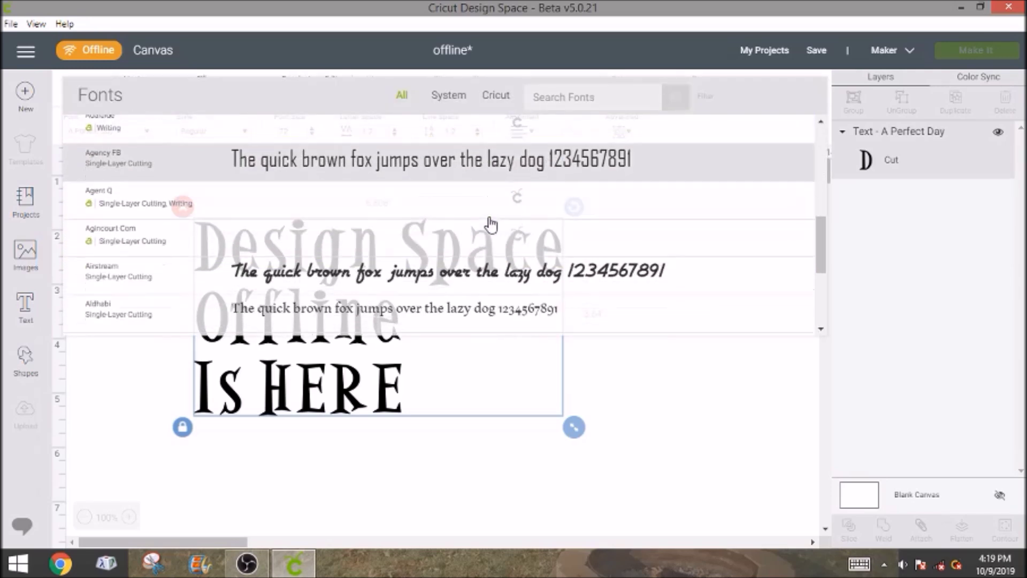
{"action": "scroll", "coordinate": [488, 223], "scroll_direction": "up", "scroll_amount": 4}
{"action": "left_click", "coordinate": [495, 102]}
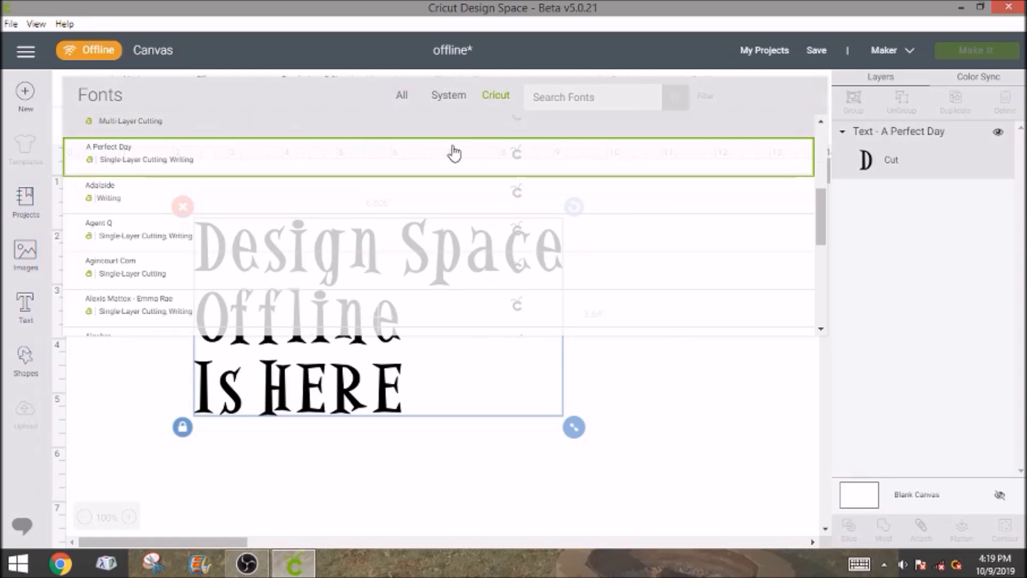
{"action": "scroll", "coordinate": [444, 217], "scroll_direction": "down", "scroll_amount": 5}
{"action": "scroll", "coordinate": [450, 212], "scroll_direction": "up", "scroll_amount": 8}
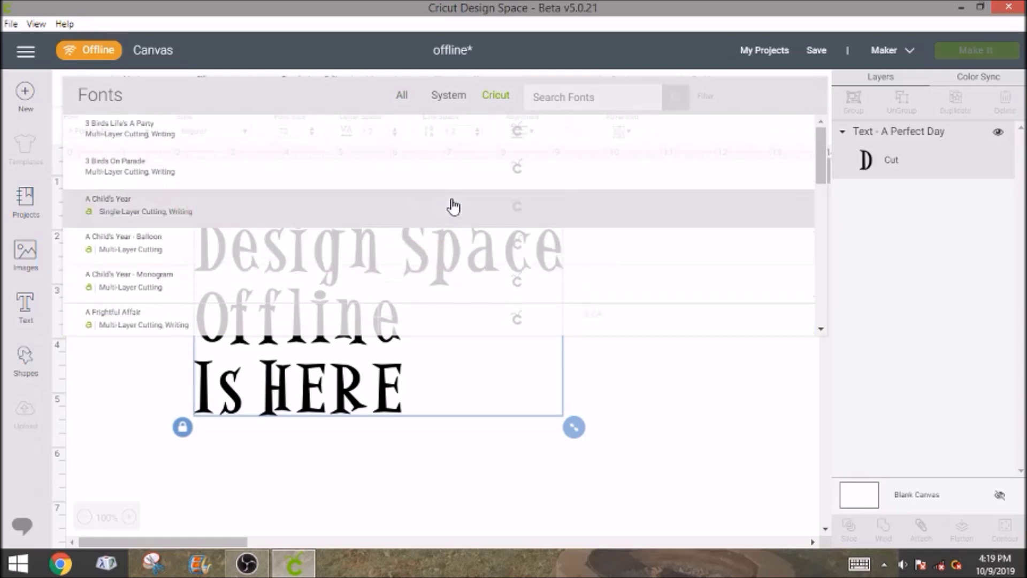
Try the system font Arigato on the text, and undo that font change.
{"action": "left_click", "coordinate": [442, 102]}
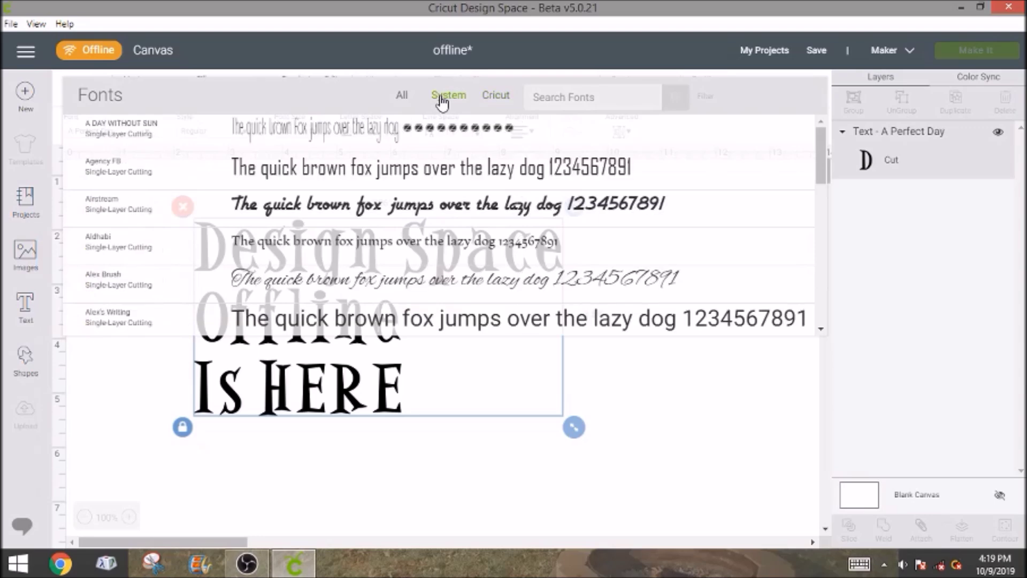
{"action": "scroll", "coordinate": [376, 211], "scroll_direction": "down", "scroll_amount": 4}
{"action": "scroll", "coordinate": [375, 211], "scroll_direction": "down", "scroll_amount": 2}
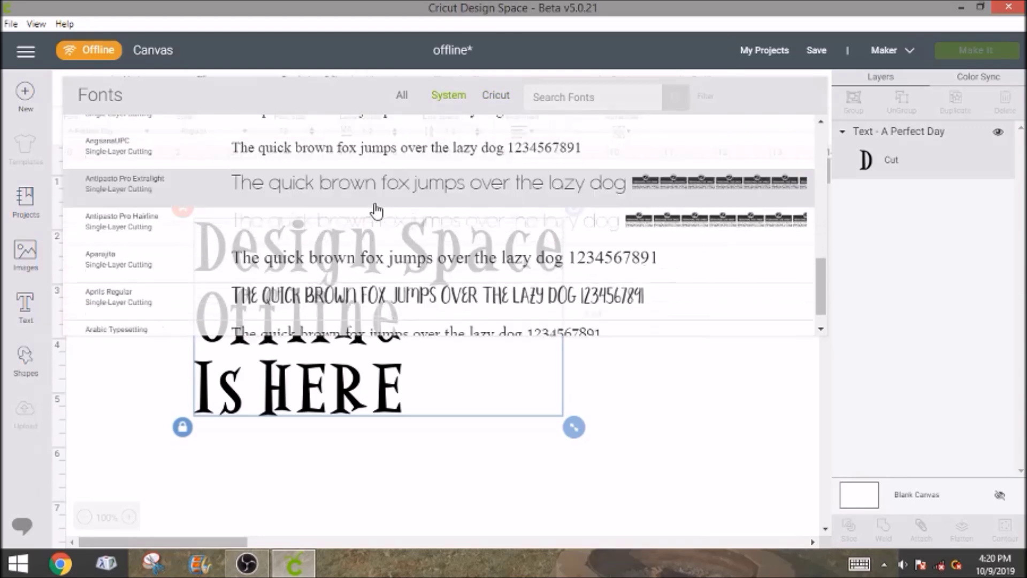
{"action": "scroll", "coordinate": [378, 208], "scroll_direction": "down", "scroll_amount": 3}
{"action": "left_click", "coordinate": [400, 244]}
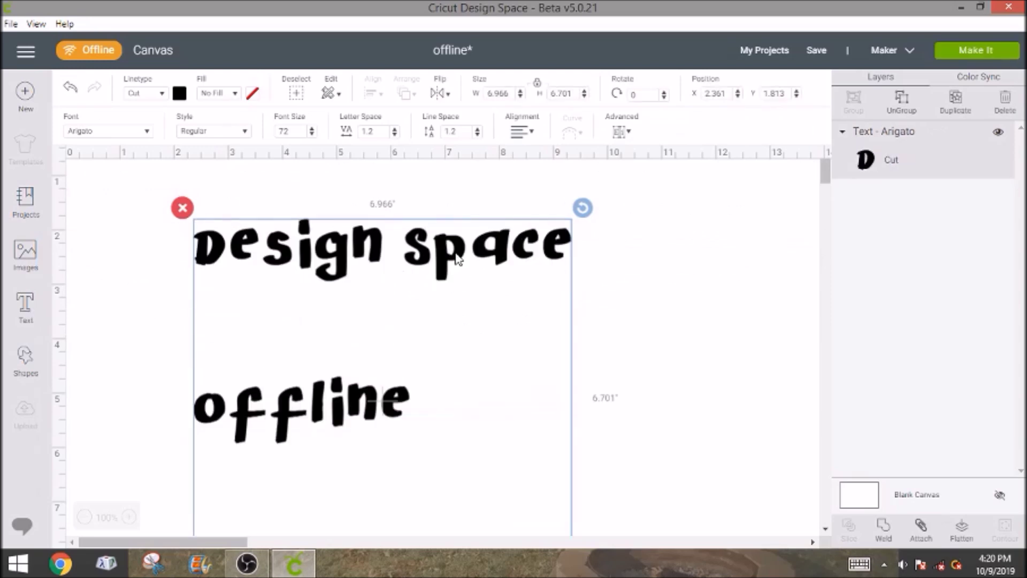
{"action": "left_click", "coordinate": [71, 90]}
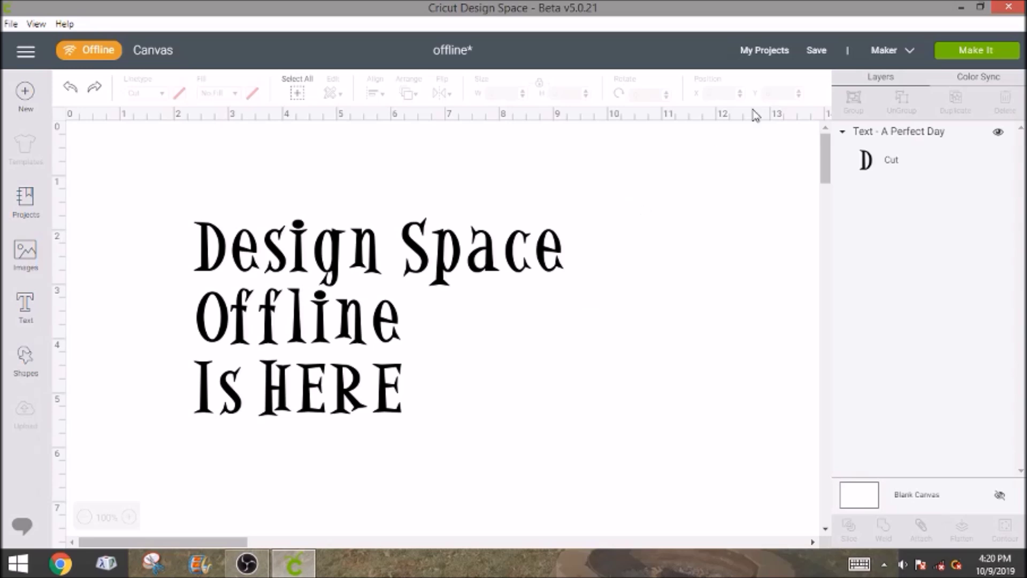
Check the offline cut setup from the mat preview through to material selection, and cancel the cut.
{"action": "left_click", "coordinate": [958, 50]}
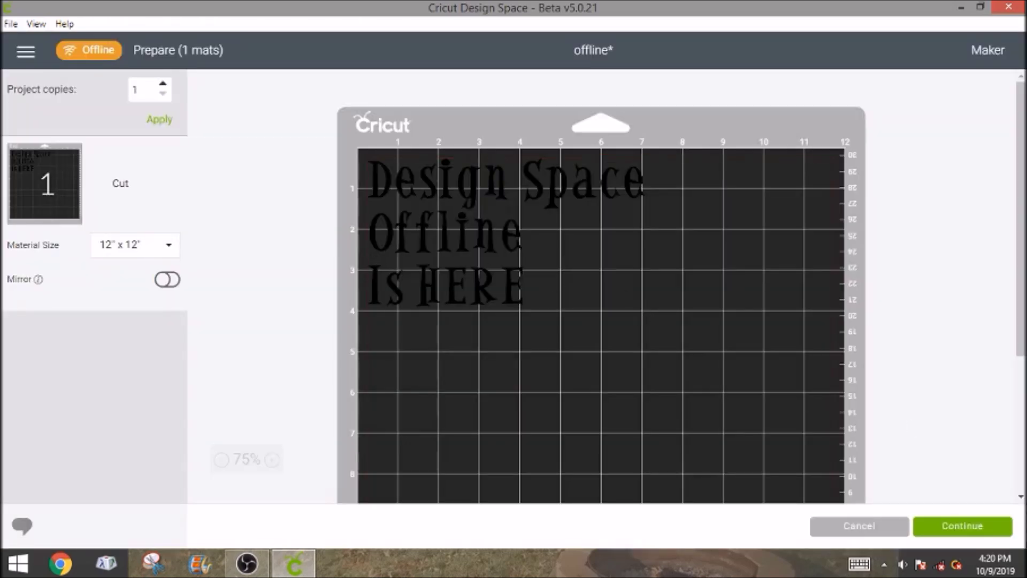
{"action": "left_click", "coordinate": [983, 528]}
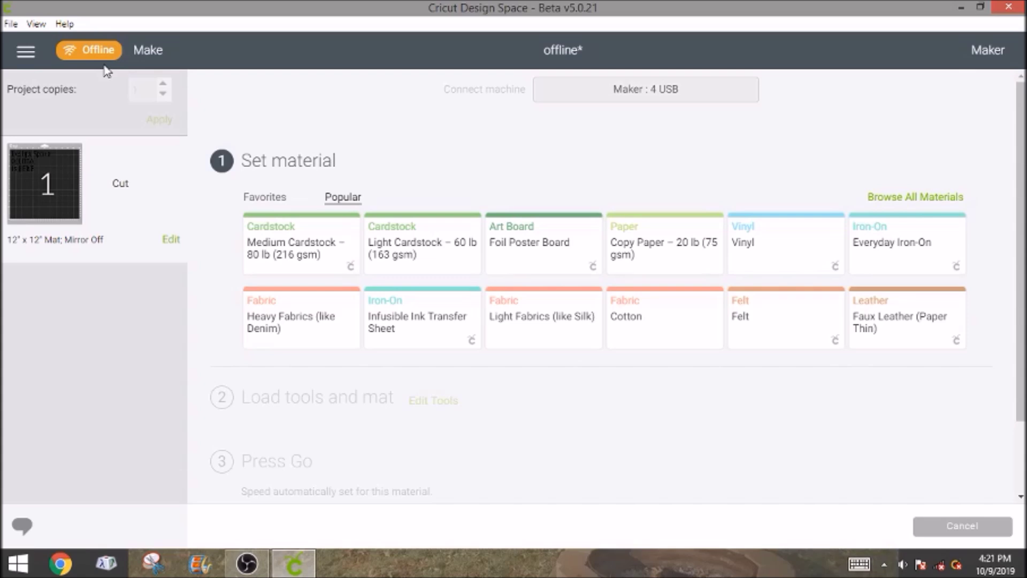
{"action": "left_click", "coordinate": [982, 532]}
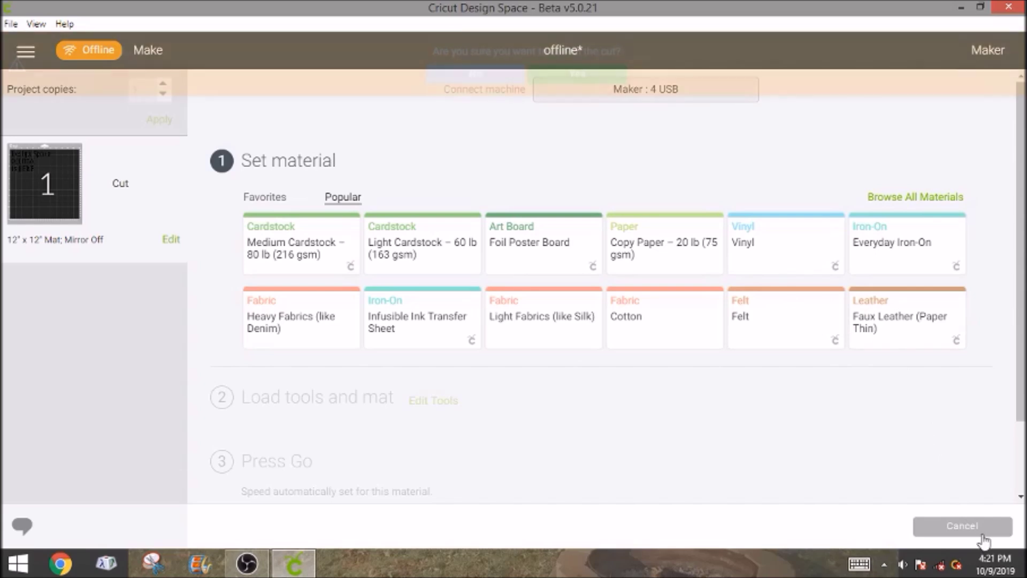
{"action": "left_click", "coordinate": [575, 73]}
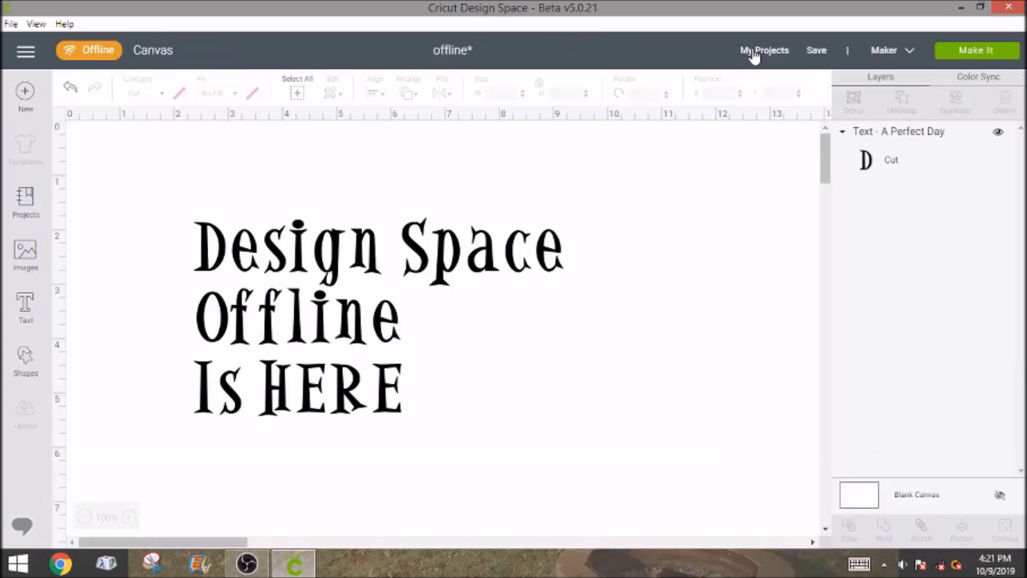
Examine which projects and library images are available while offline.
{"action": "left_click", "coordinate": [755, 51]}
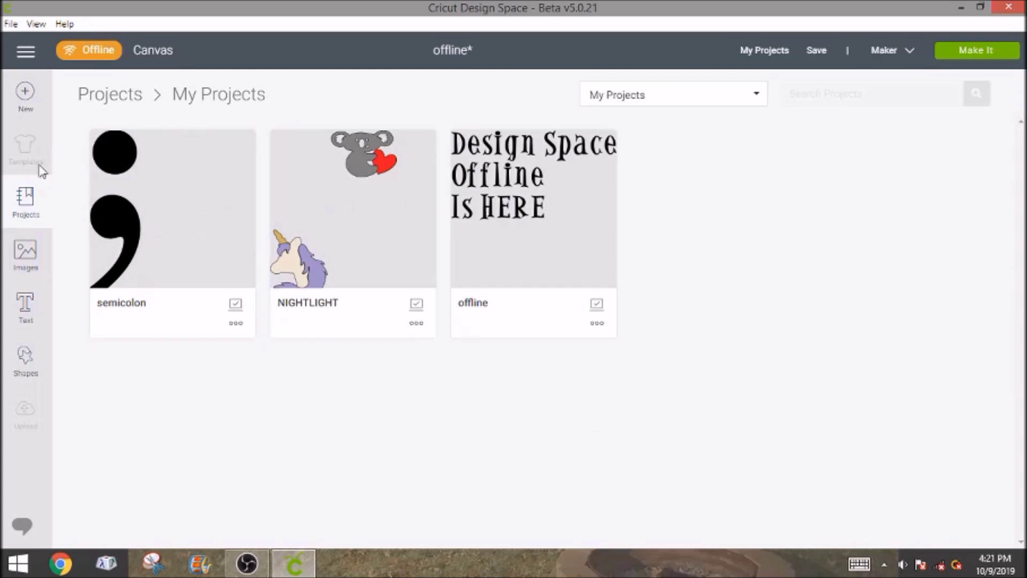
{"action": "left_click", "coordinate": [35, 272]}
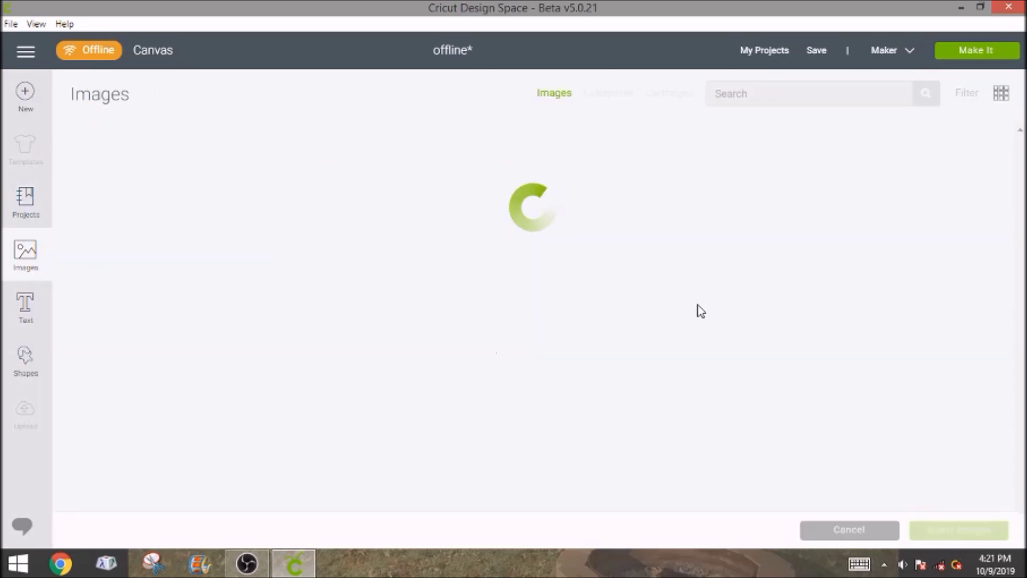
{"action": "scroll", "coordinate": [665, 257], "scroll_direction": "down", "scroll_amount": 10}
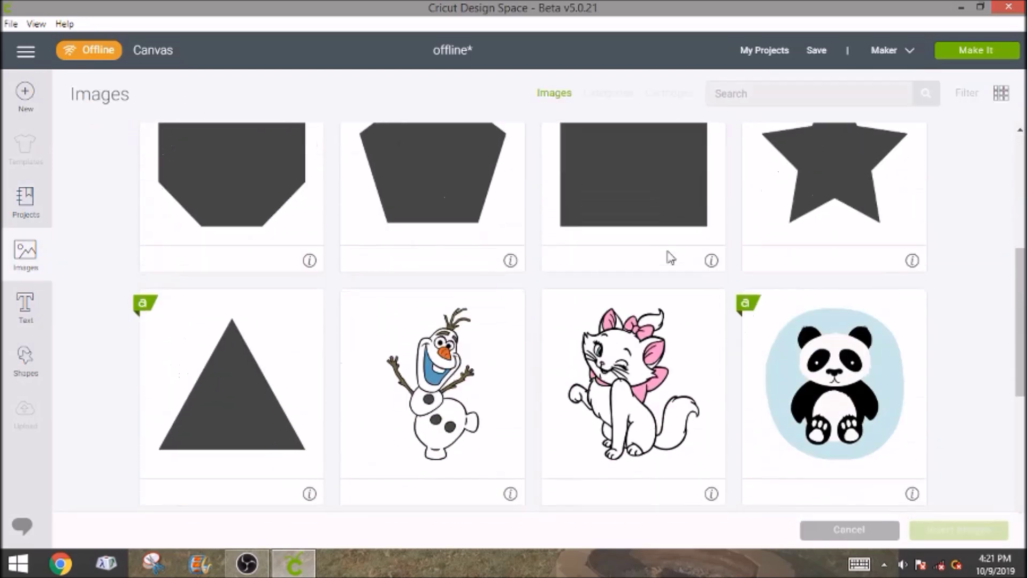
{"action": "scroll", "coordinate": [564, 335], "scroll_direction": "up", "scroll_amount": 10}
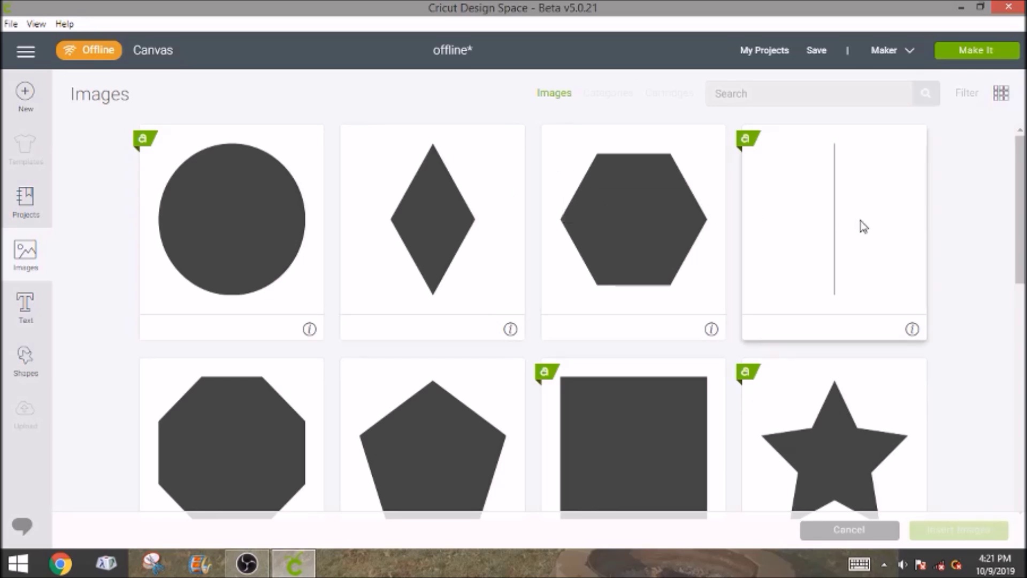
{"action": "scroll", "coordinate": [961, 262], "scroll_direction": "down", "scroll_amount": 10}
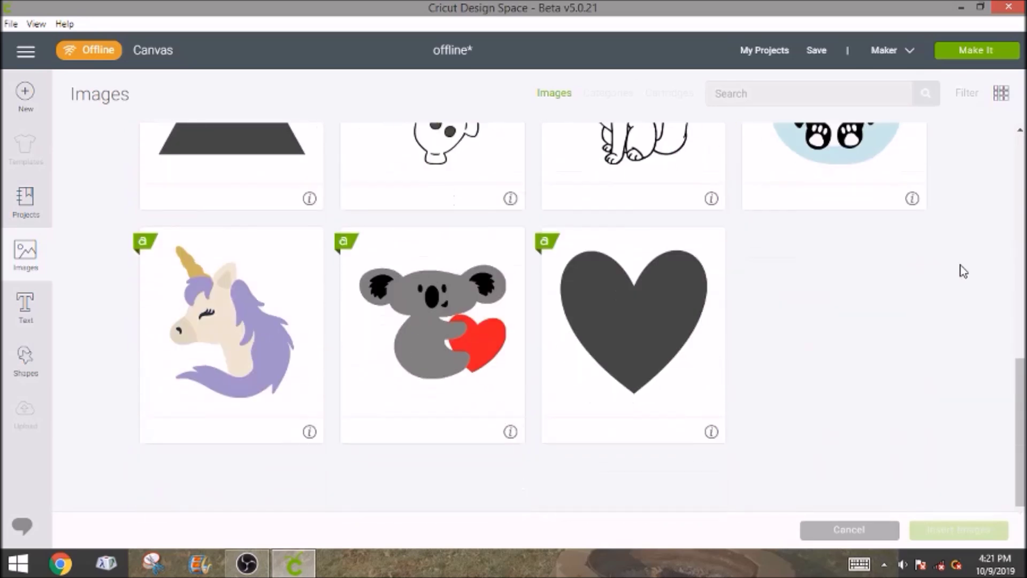
{"action": "scroll", "coordinate": [963, 271], "scroll_direction": "up", "scroll_amount": 3}
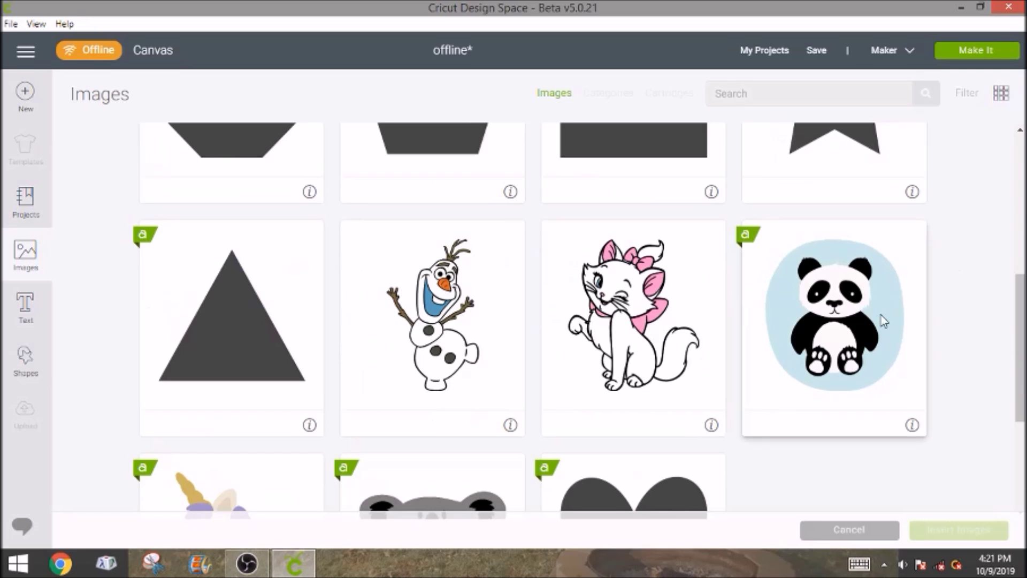
{"action": "scroll", "coordinate": [944, 306], "scroll_direction": "down", "scroll_amount": 2}
{"action": "scroll", "coordinate": [963, 284], "scroll_direction": "up", "scroll_amount": 1}
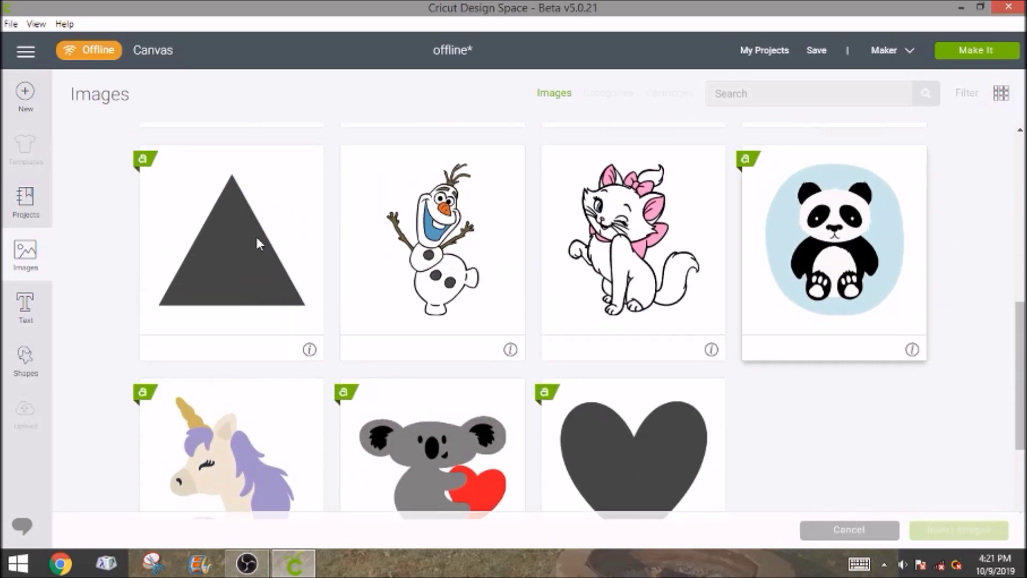
Select the snowman image, look through the other offline images, and return to the canvas without inserting it.
{"action": "left_click", "coordinate": [455, 243]}
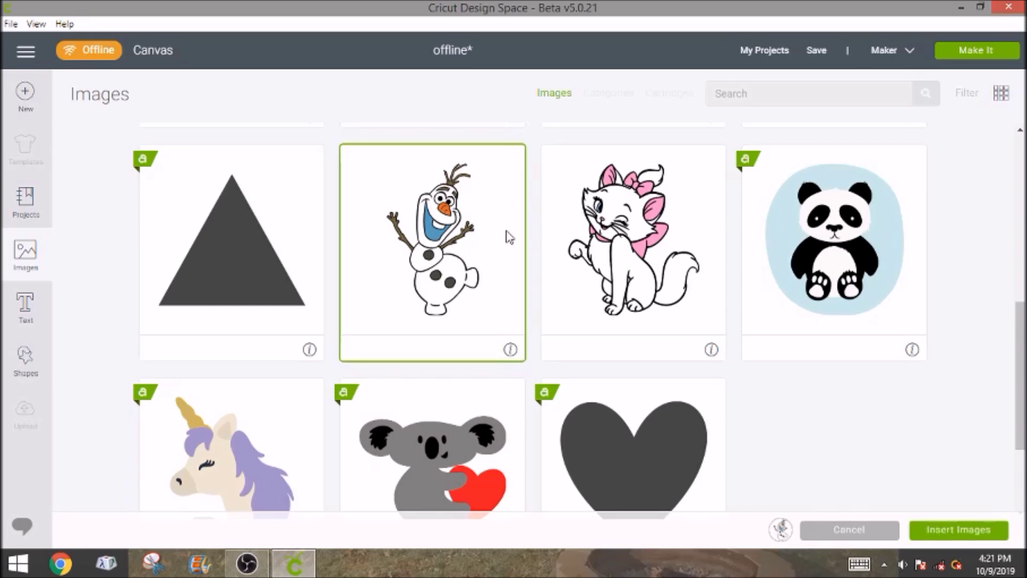
{"action": "scroll", "coordinate": [877, 252], "scroll_direction": "up", "scroll_amount": 2}
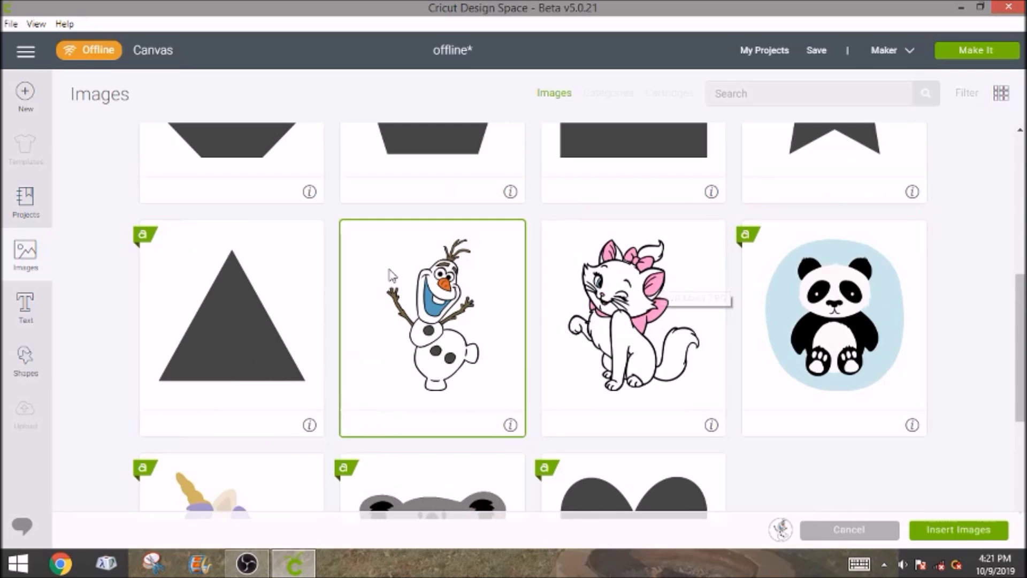
{"action": "scroll", "coordinate": [397, 281], "scroll_direction": "up", "scroll_amount": 5}
{"action": "scroll", "coordinate": [800, 245], "scroll_direction": "down", "scroll_amount": 3}
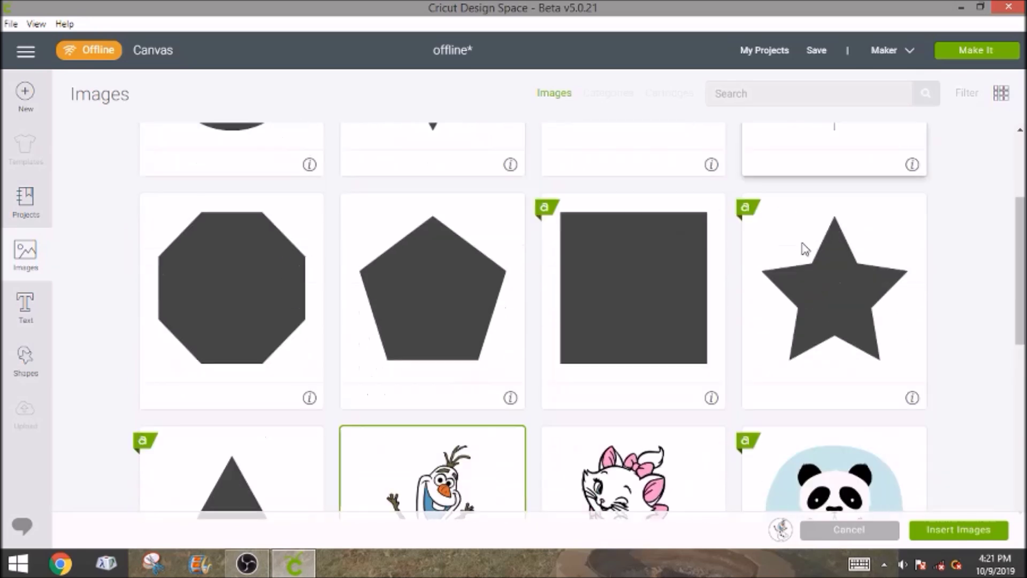
{"action": "scroll", "coordinate": [285, 374], "scroll_direction": "up", "scroll_amount": 3}
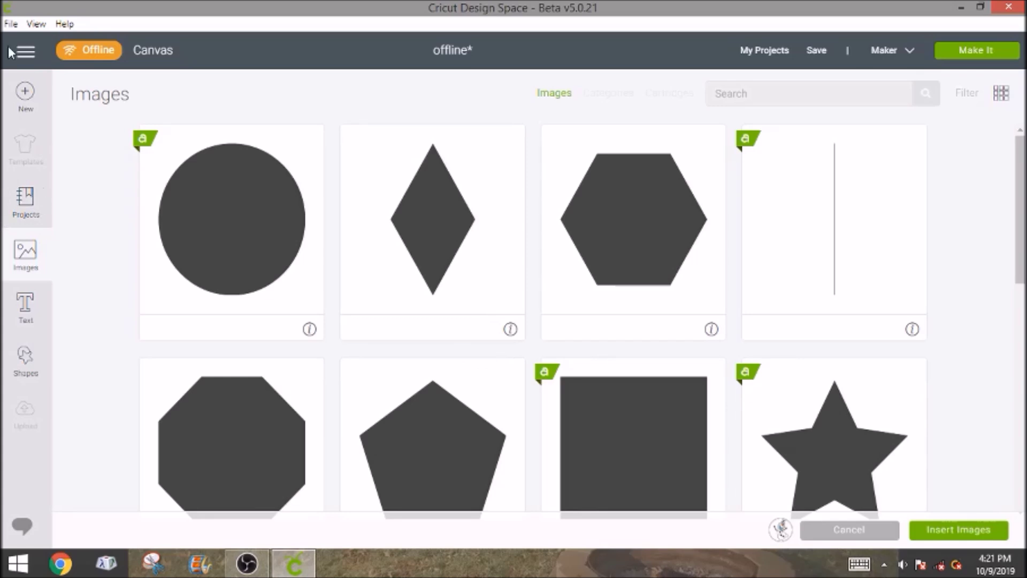
{"action": "left_click", "coordinate": [163, 50]}
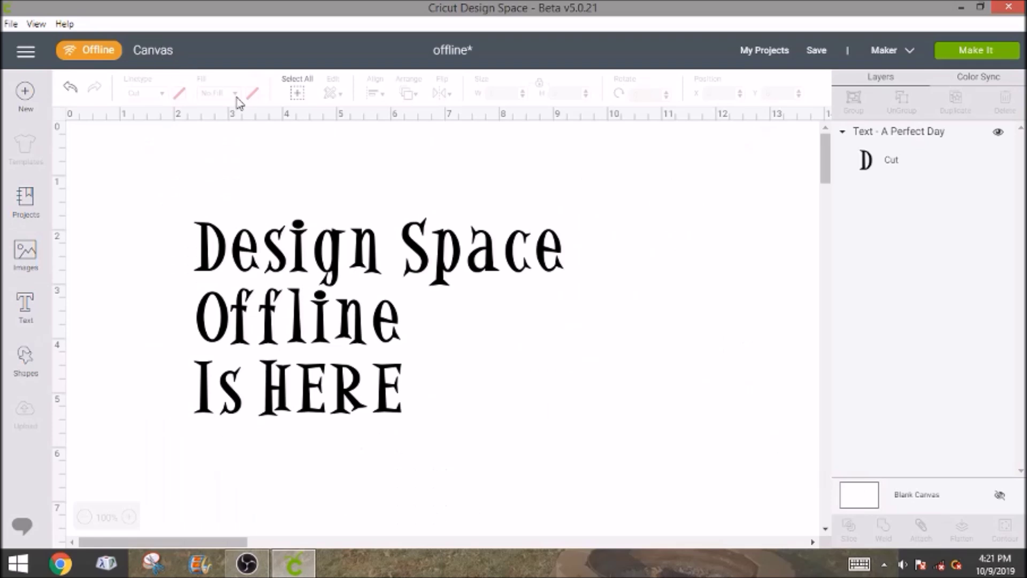